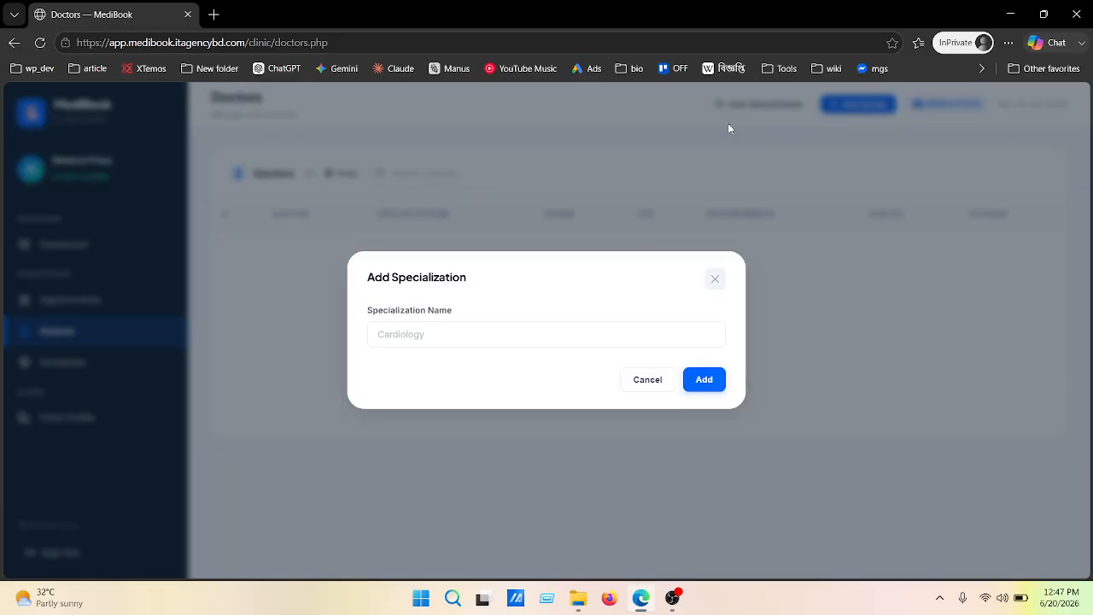
Add a 'Urology' specialization using the autofilled name
{"action": "left_click", "coordinate": [441, 335]}
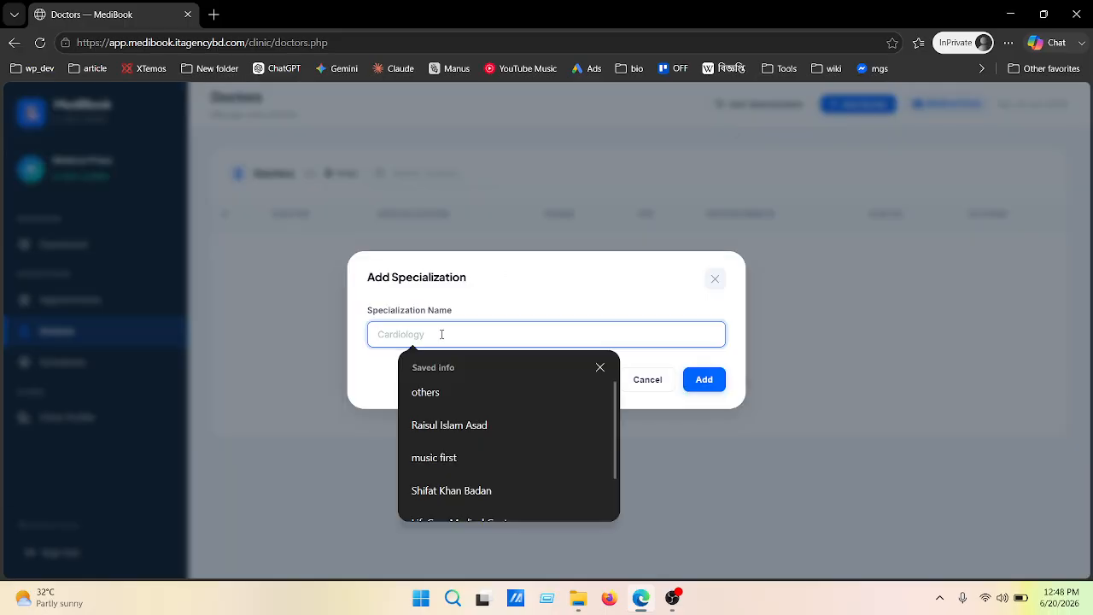
{"action": "type", "text": "Uro"}
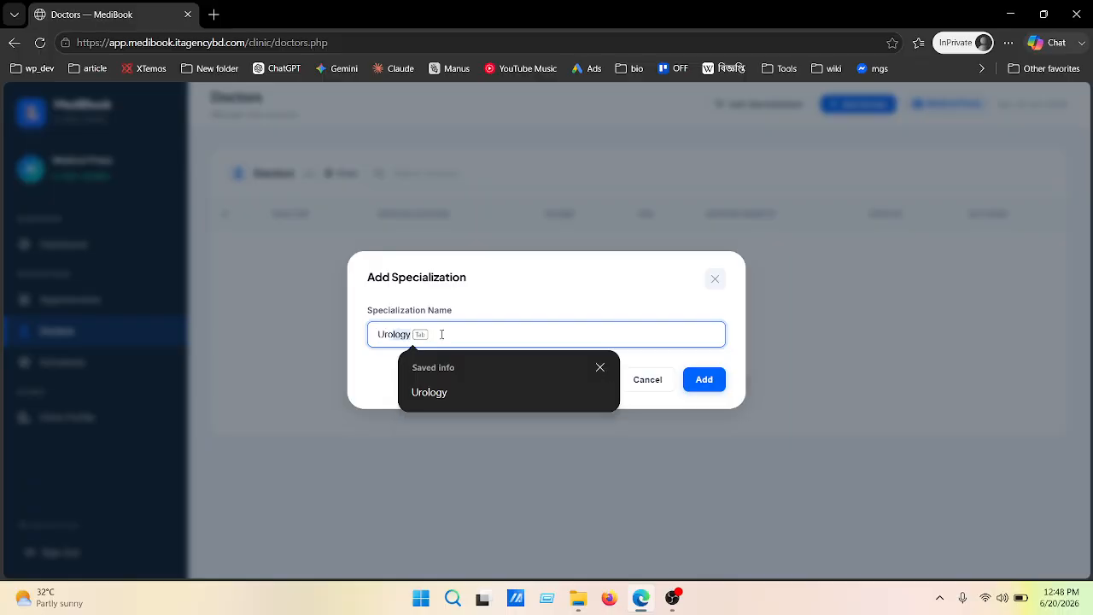
{"action": "key", "text": "Tab"}
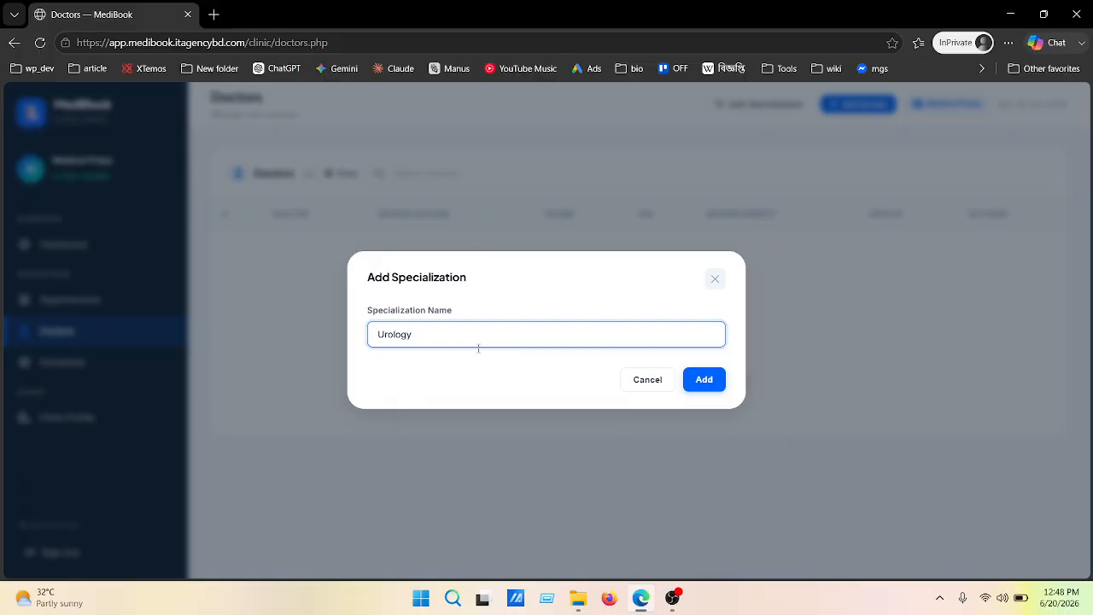
{"action": "left_click", "coordinate": [705, 381]}
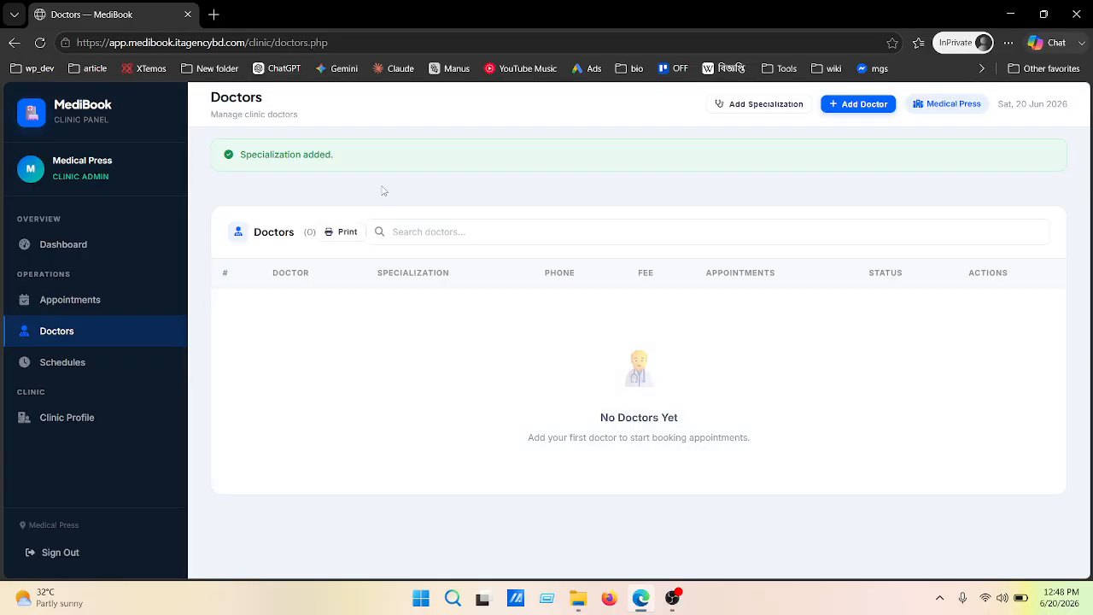
Start a new doctor with their full name, a 700 consultation fee and Urology specialization
{"action": "left_click", "coordinate": [862, 105]}
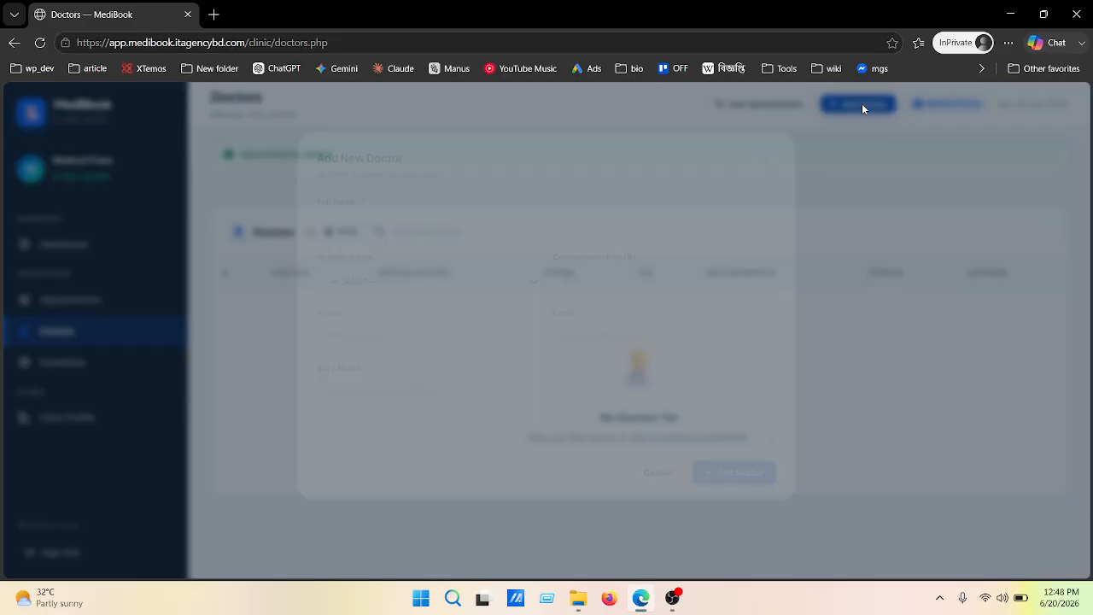
{"action": "left_click", "coordinate": [402, 236]}
{"action": "left_click", "coordinate": [550, 192]}
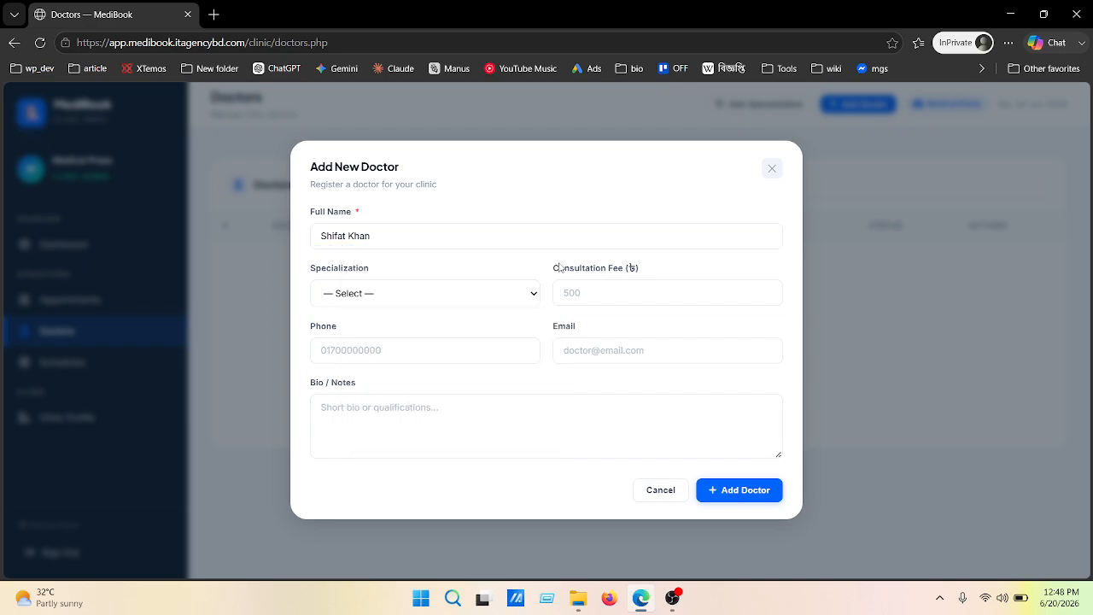
{"action": "left_click", "coordinate": [586, 291]}
{"action": "type", "text": "700"}
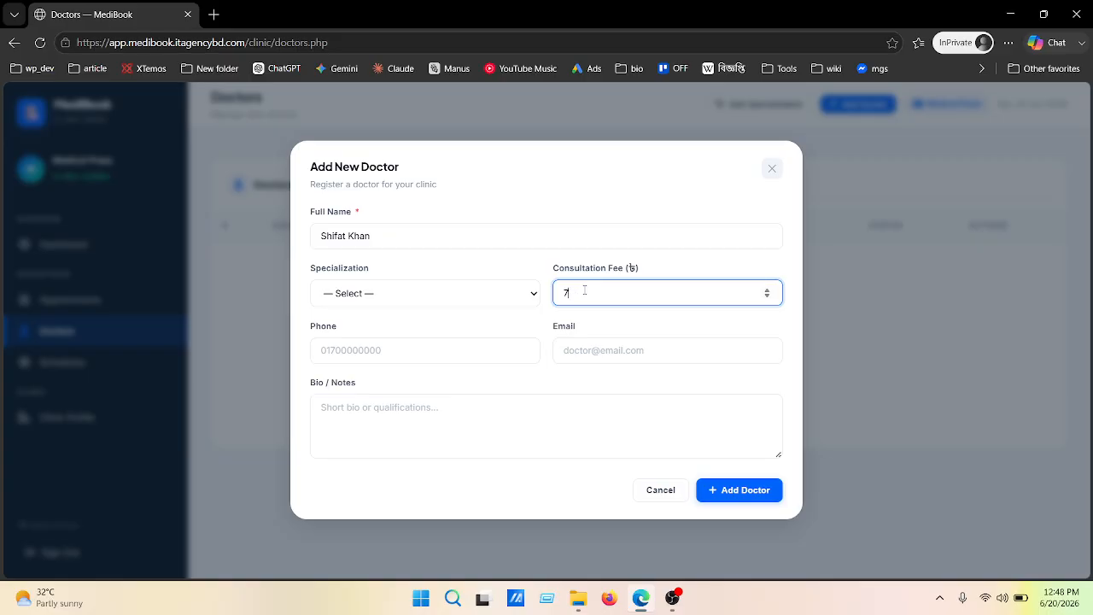
{"action": "left_click", "coordinate": [406, 299]}
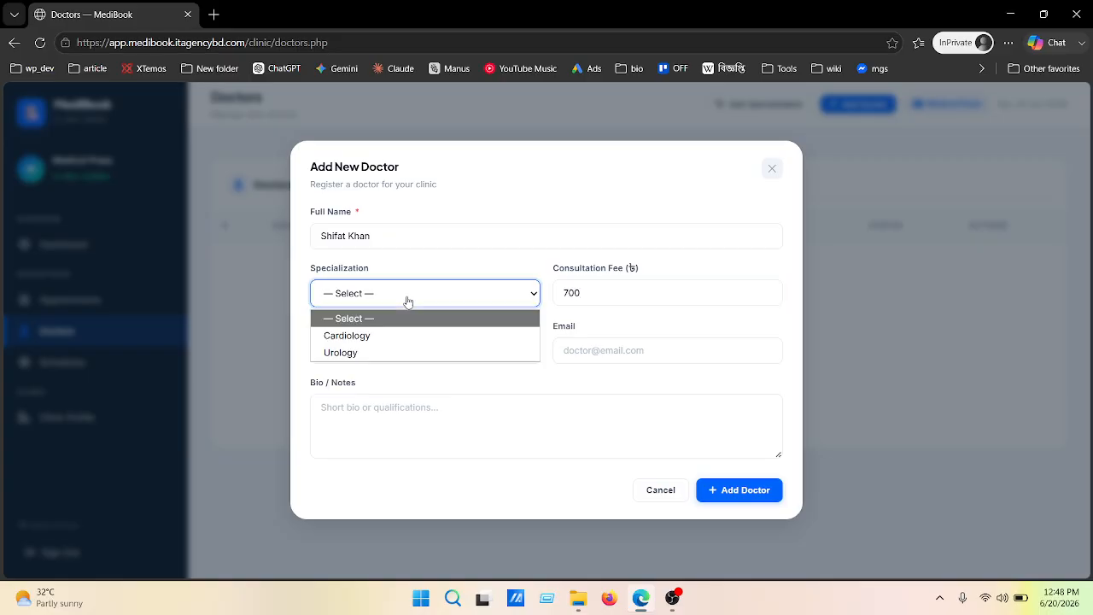
{"action": "left_click", "coordinate": [362, 353]}
Enter the doctor's phone number and e-mail, then save the doctor
{"action": "left_click", "coordinate": [361, 351]}
{"action": "type", "text": "018"}
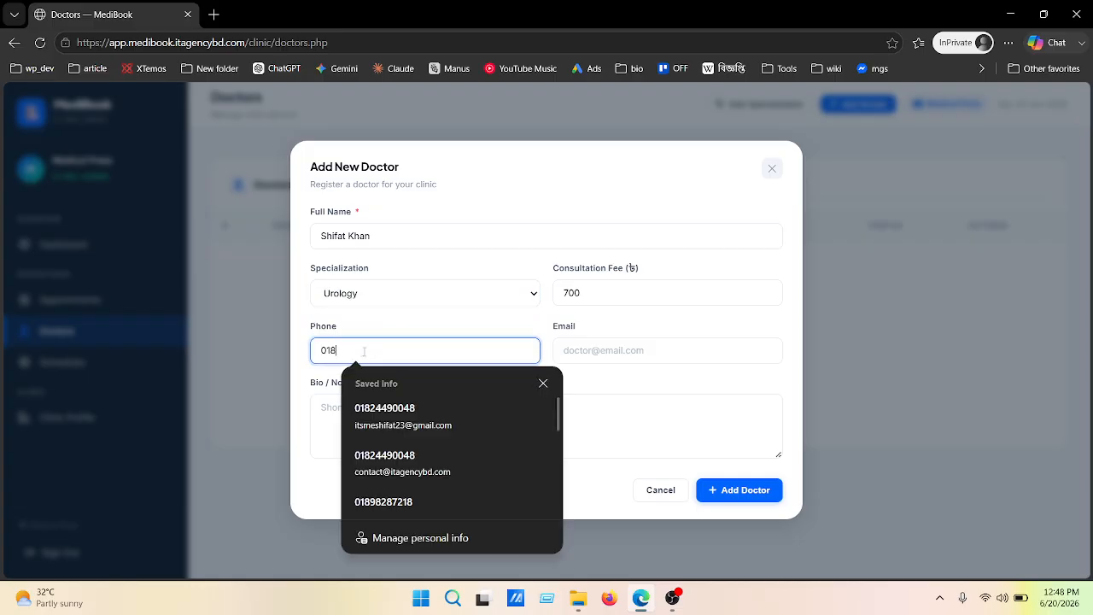
{"action": "type", "text": "00000000"}
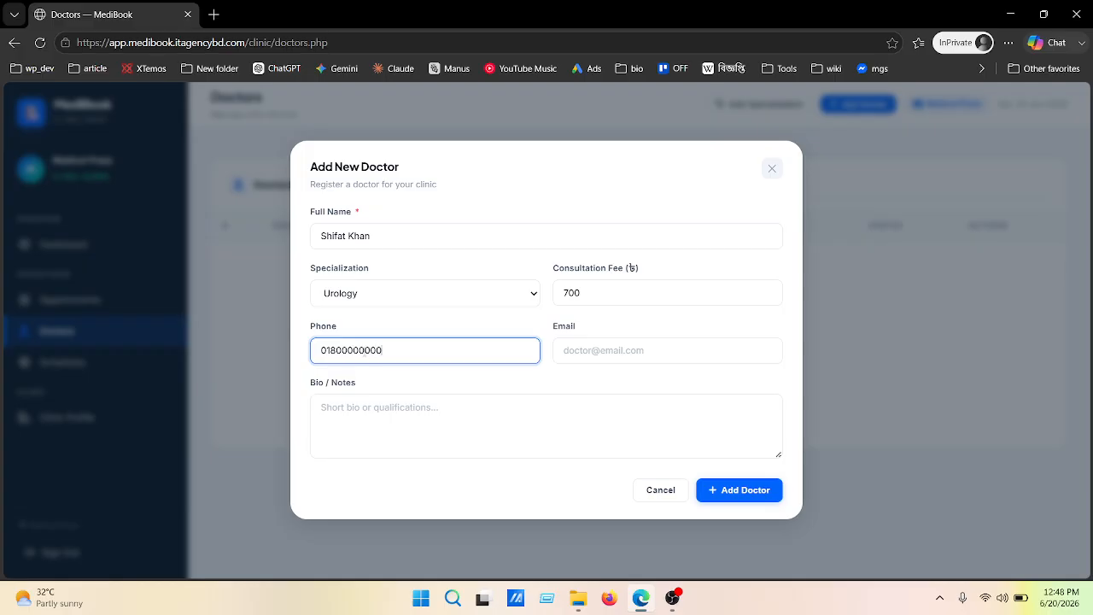
{"action": "left_click", "coordinate": [570, 346]}
{"action": "type", "text": "doct"}
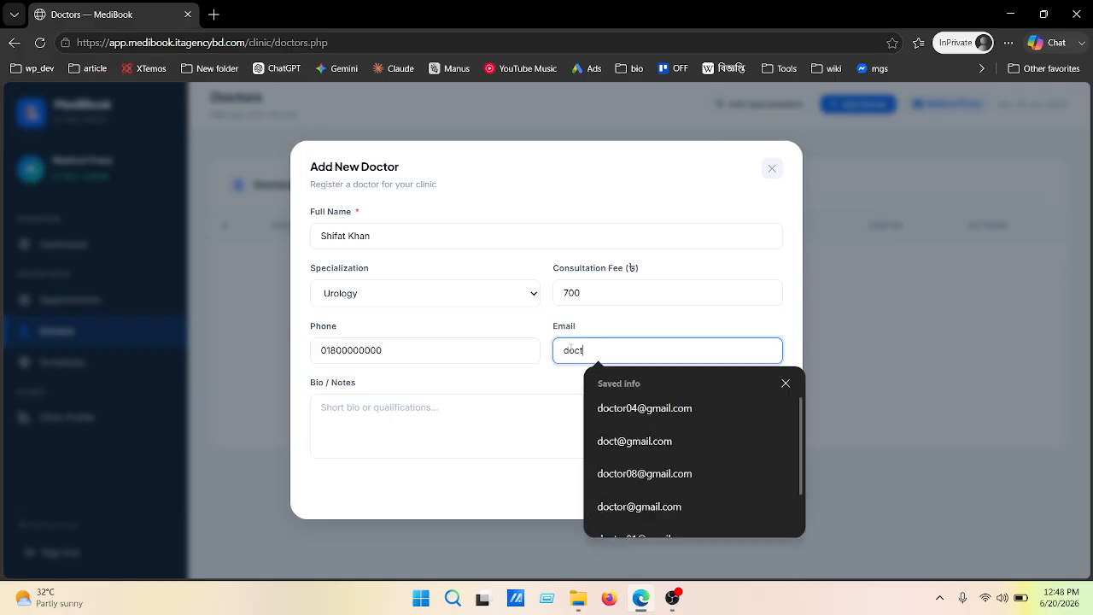
{"action": "type", "text": "or@"}
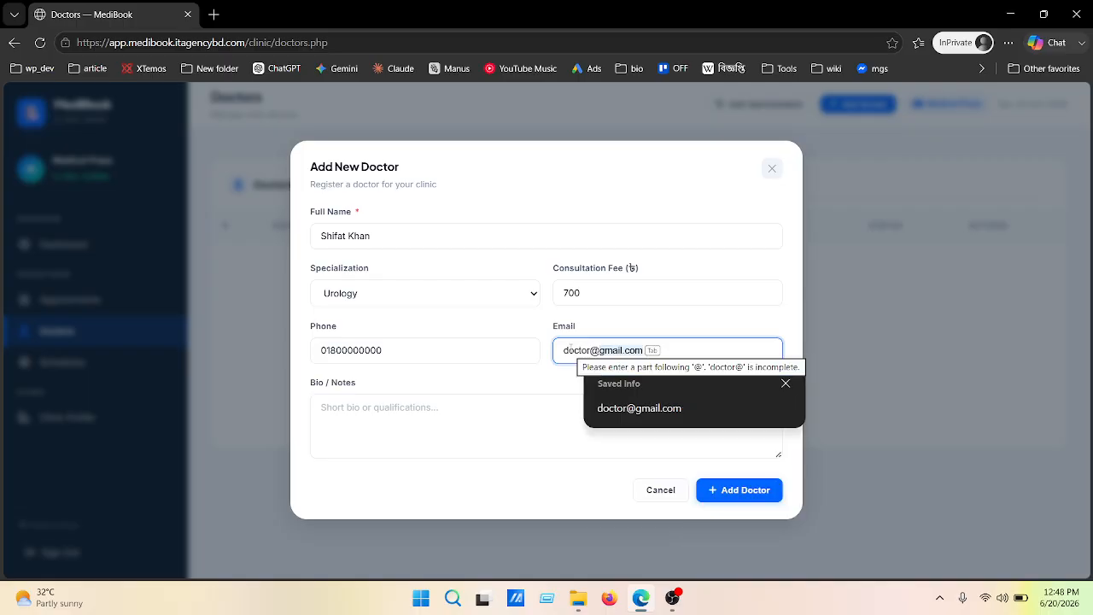
{"action": "key", "text": "Tab"}
{"action": "left_click", "coordinate": [421, 408]}
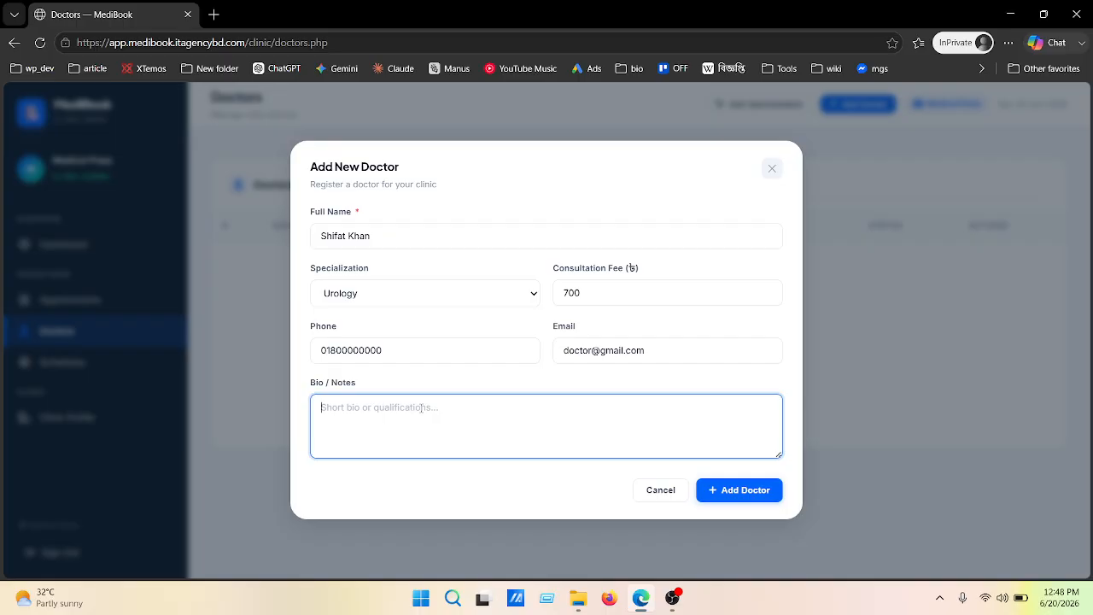
{"action": "left_click", "coordinate": [730, 493]}
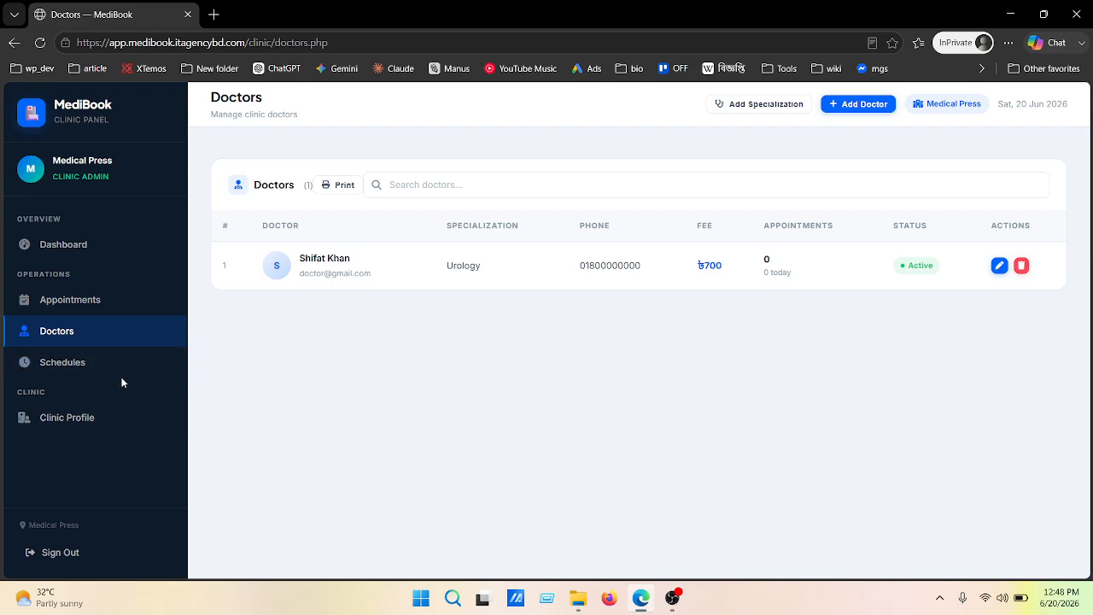
Create the Urology doctor's first schedule: Saturday, starting 02:00 PM
{"action": "left_click", "coordinate": [90, 371]}
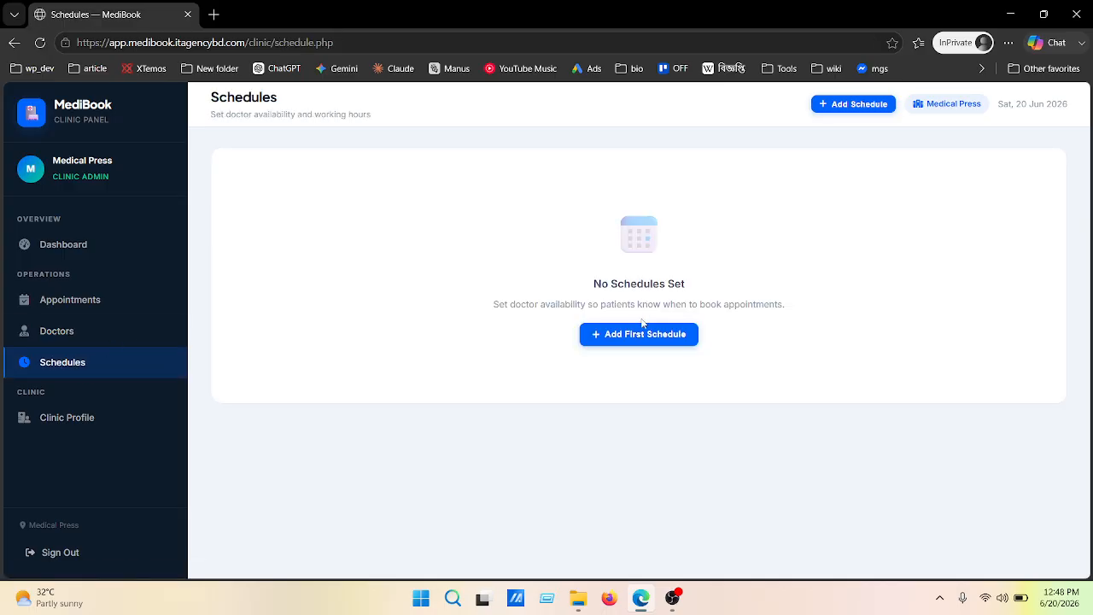
{"action": "left_click", "coordinate": [640, 336]}
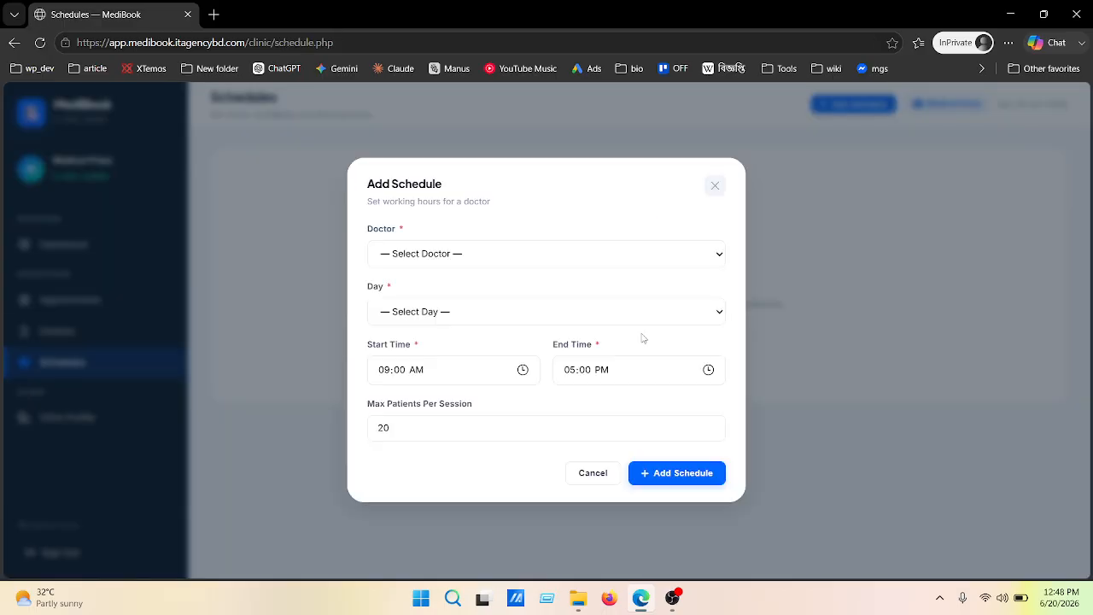
{"action": "left_click", "coordinate": [598, 253]}
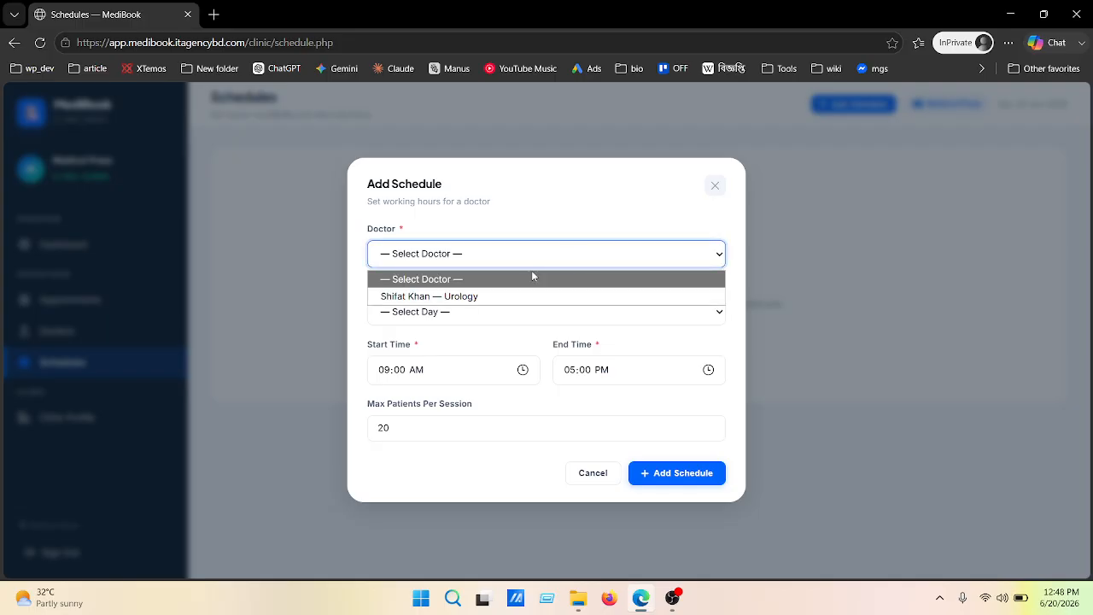
{"action": "left_click", "coordinate": [455, 294]}
{"action": "left_click", "coordinate": [429, 317]}
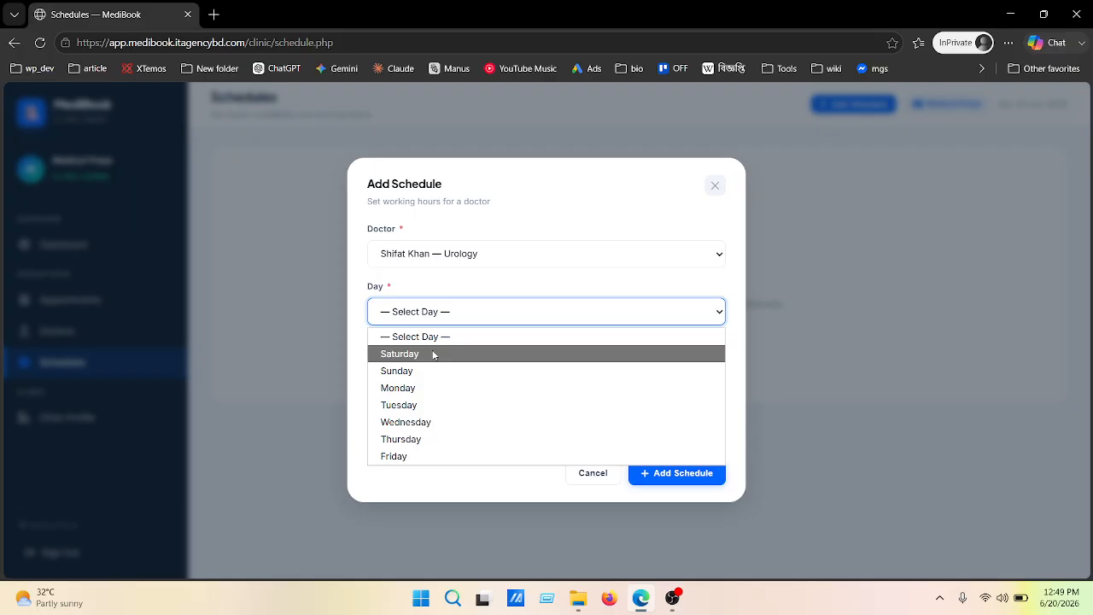
{"action": "left_click", "coordinate": [434, 354]}
{"action": "left_click", "coordinate": [385, 376]}
{"action": "type", "text": "200p"}
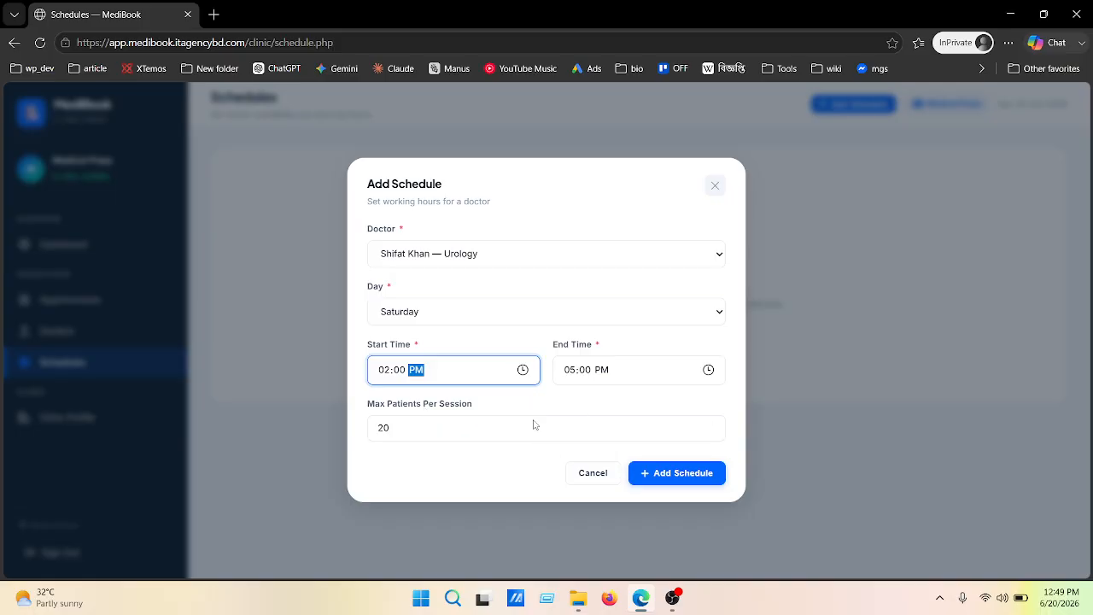
{"action": "left_click", "coordinate": [683, 475]}
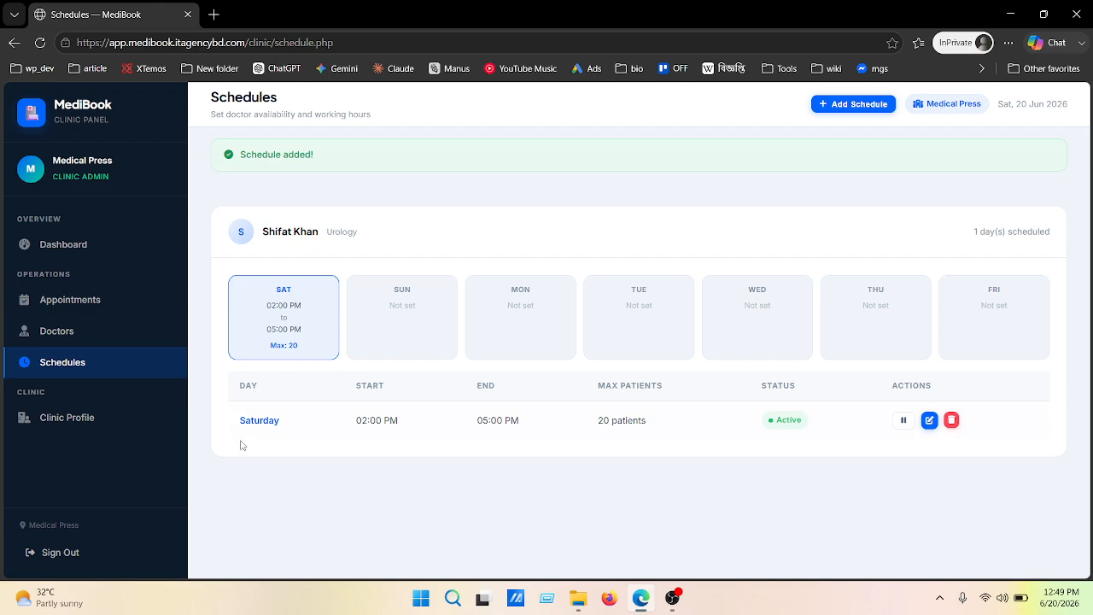
Add a Monday schedule starting 02:00 PM for the Urology doctor
{"action": "double_click", "coordinate": [249, 373]}
{"action": "left_click", "coordinate": [402, 254]}
{"action": "left_click", "coordinate": [849, 103]}
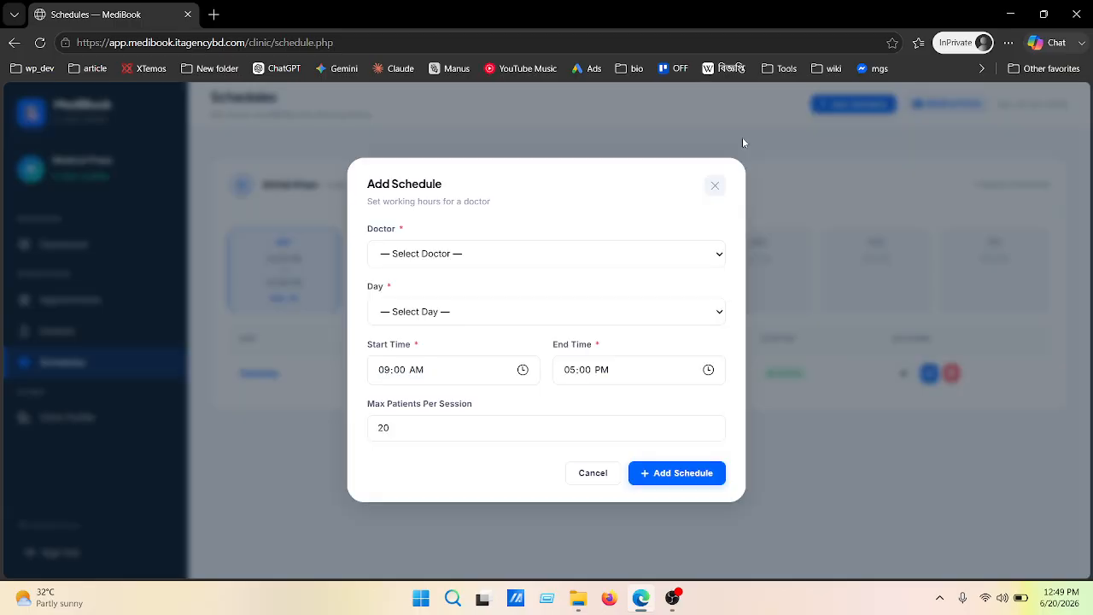
{"action": "left_click", "coordinate": [520, 254]}
{"action": "left_click", "coordinate": [476, 299]}
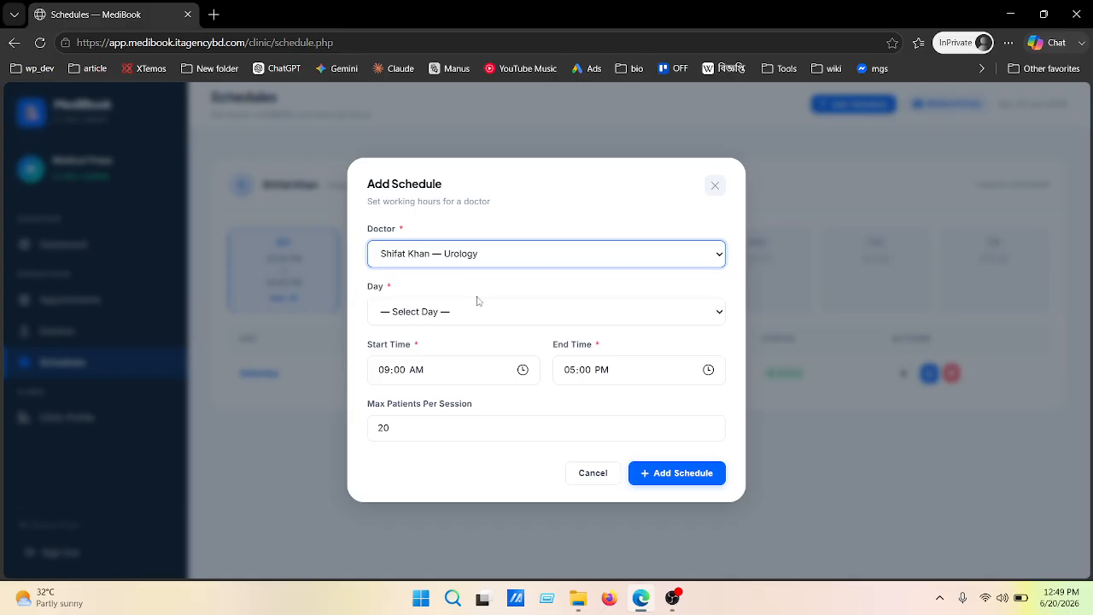
{"action": "left_click", "coordinate": [447, 316]}
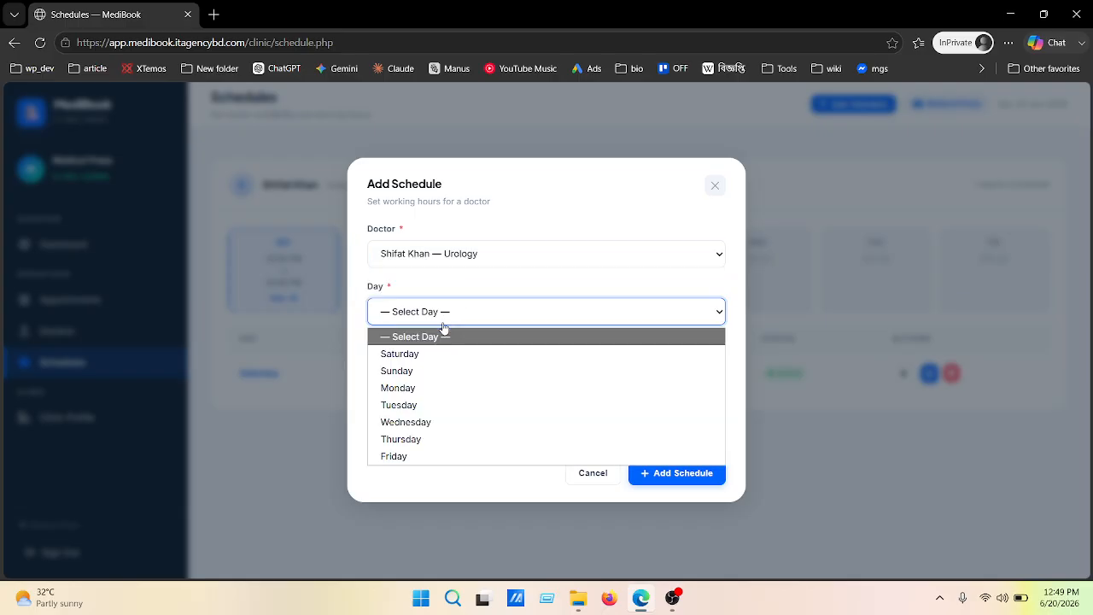
{"action": "left_click", "coordinate": [414, 390]}
{"action": "left_click", "coordinate": [387, 371]}
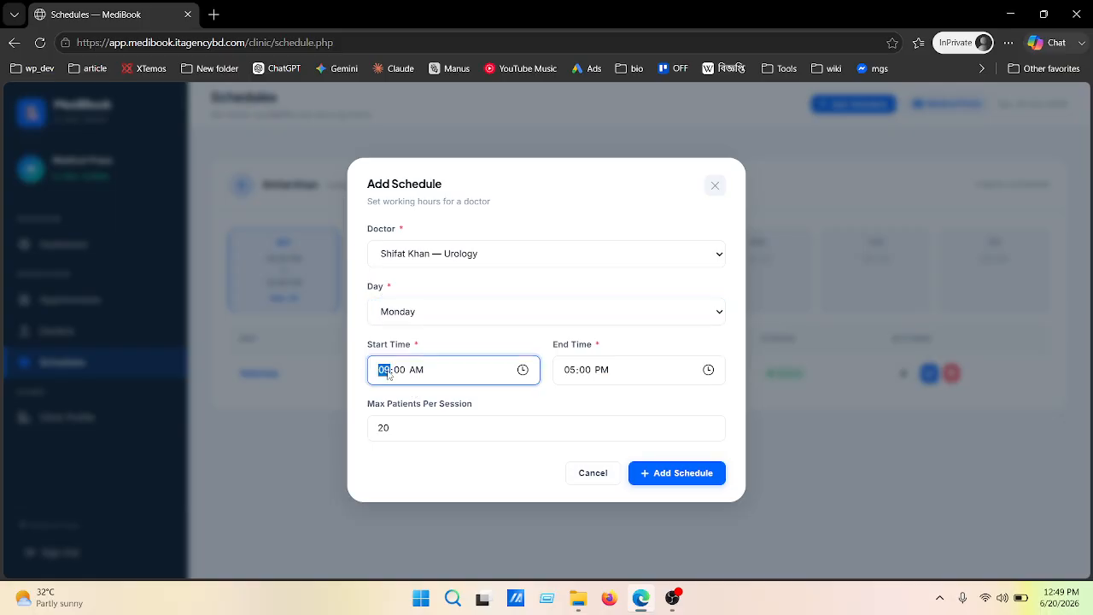
{"action": "type", "text": "200p"}
{"action": "left_click", "coordinate": [666, 476]}
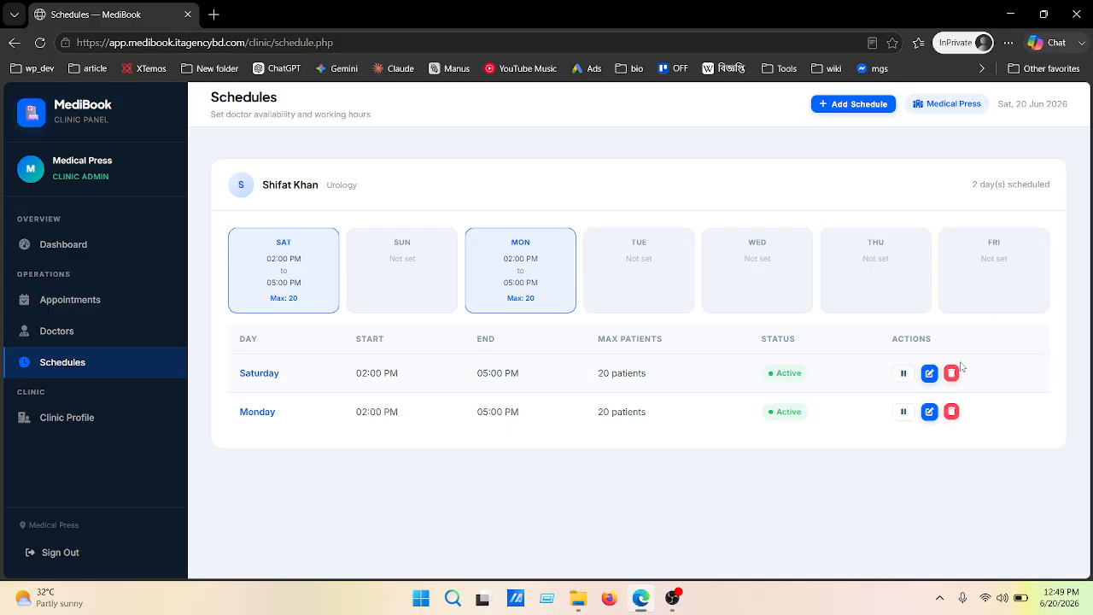
Reopen the schedule form and close it without adding anything
{"action": "left_click", "coordinate": [853, 104]}
{"action": "left_click", "coordinate": [528, 257]}
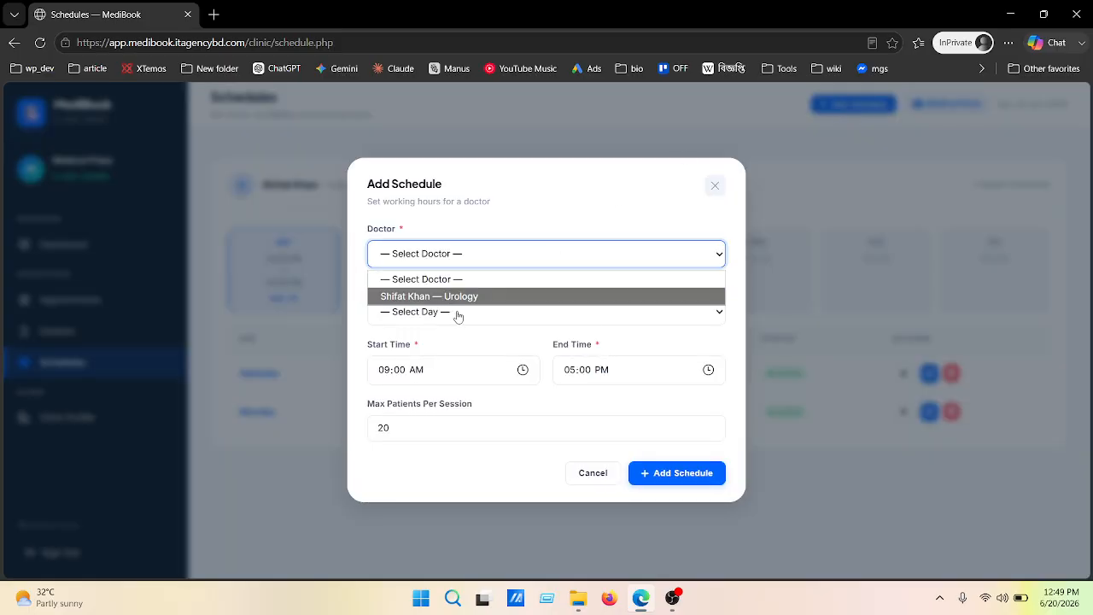
{"action": "left_click", "coordinate": [716, 188]}
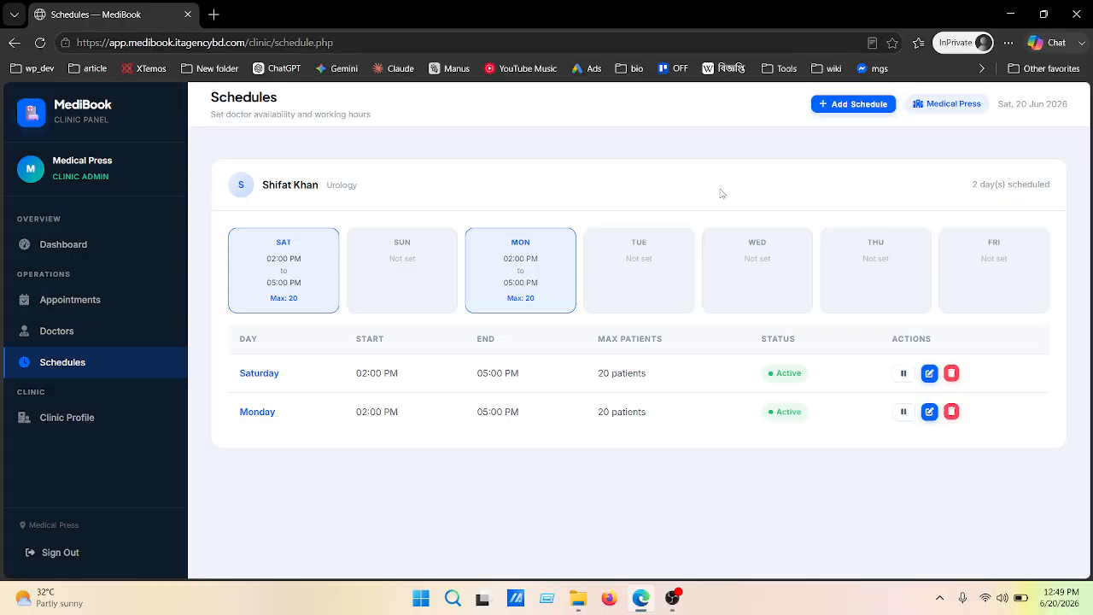
On Appointments, start a booking with the Urology doctor selected and patient names suggested
{"action": "left_click", "coordinate": [72, 313]}
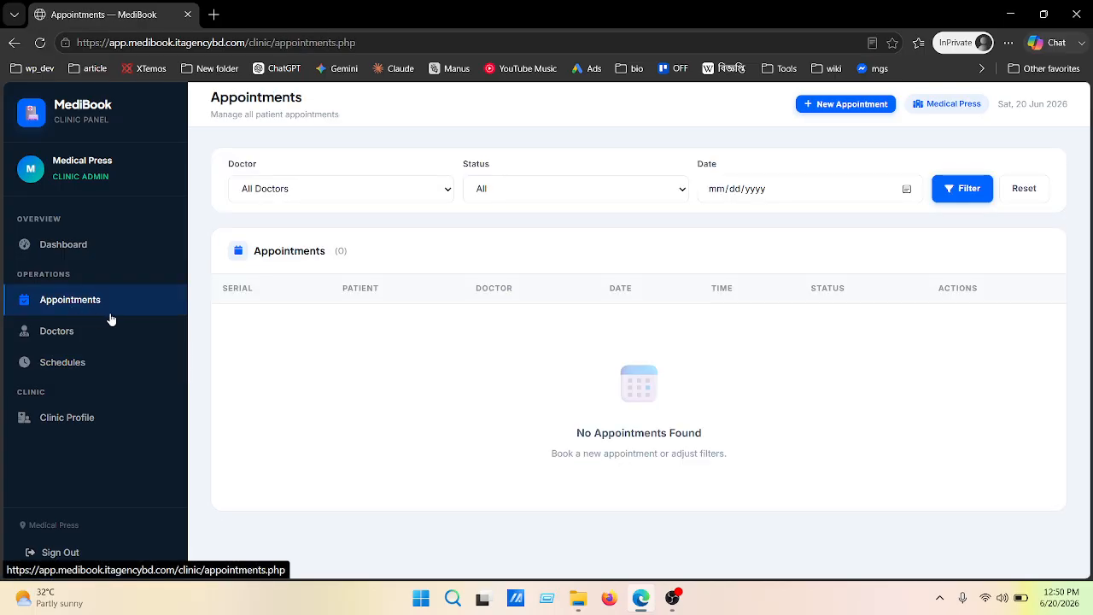
{"action": "left_click", "coordinate": [835, 104]}
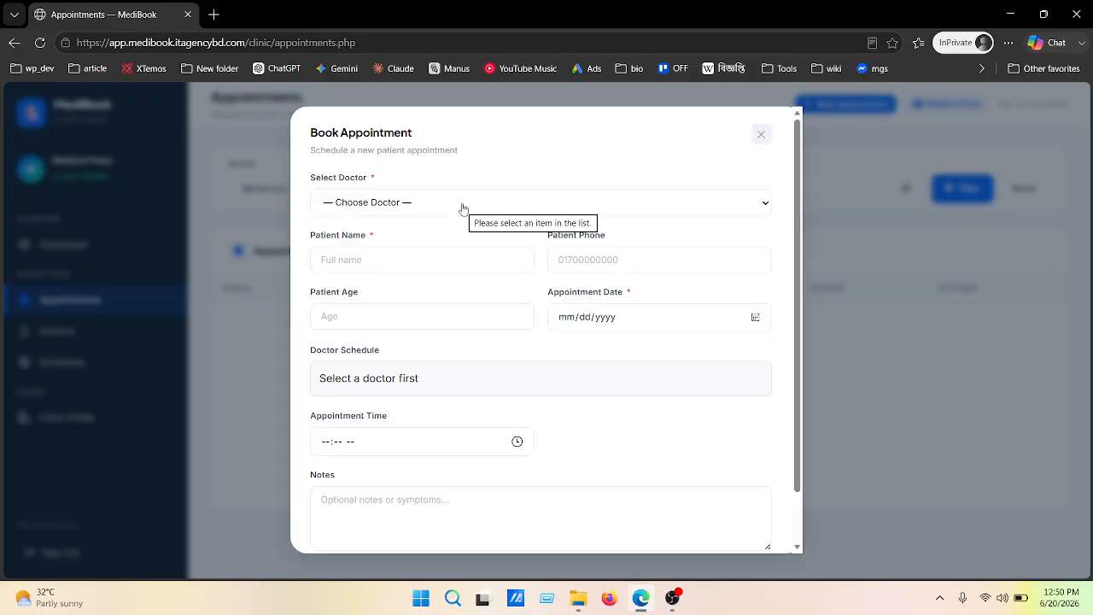
{"action": "left_click", "coordinate": [463, 209]}
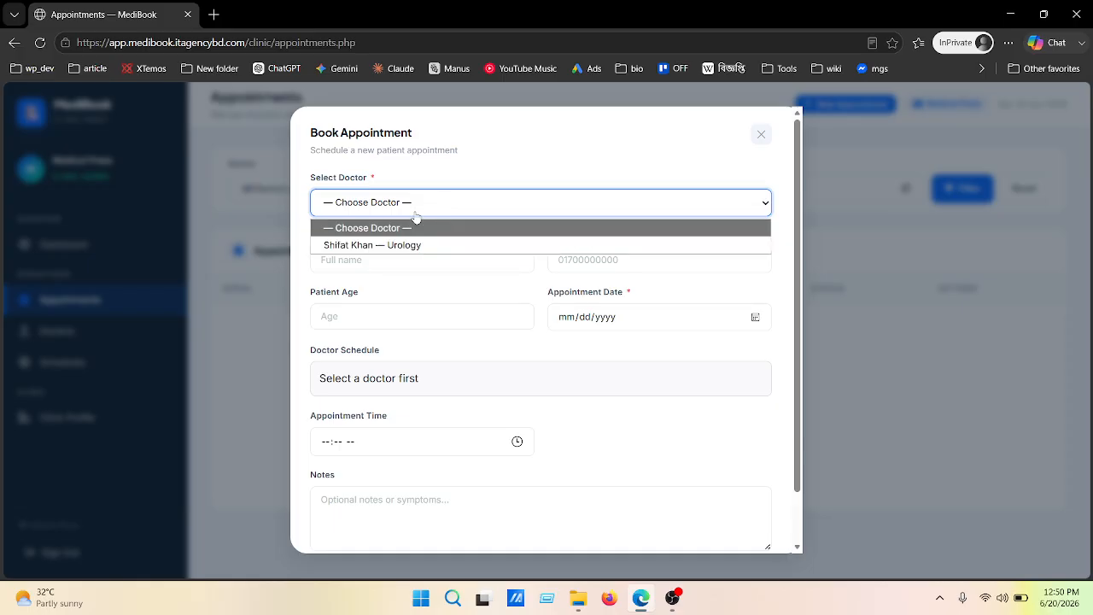
{"action": "left_click", "coordinate": [393, 246]}
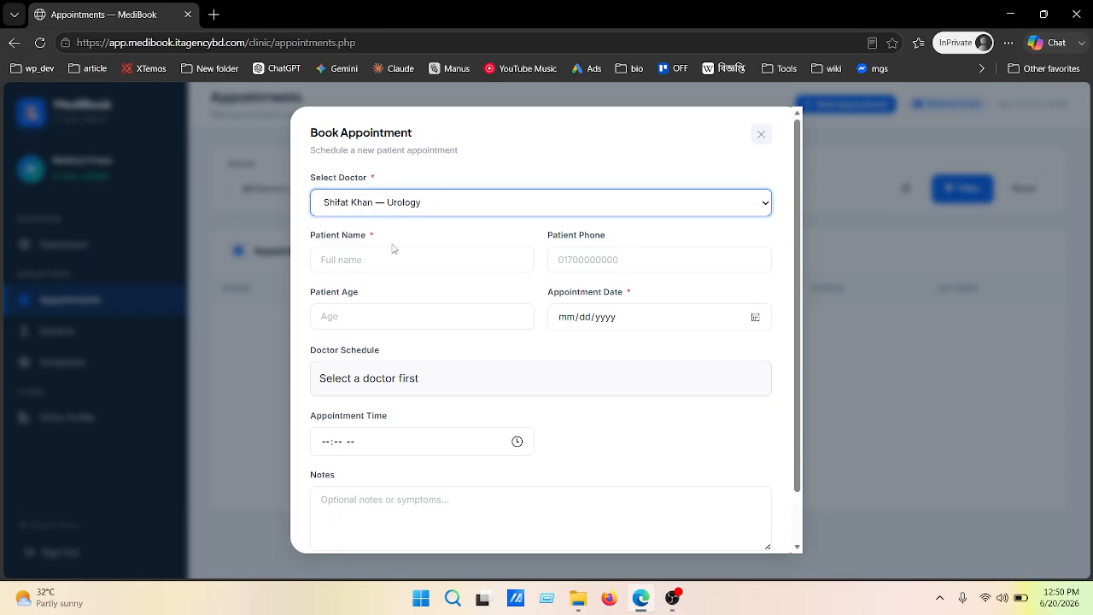
{"action": "left_click", "coordinate": [366, 255]}
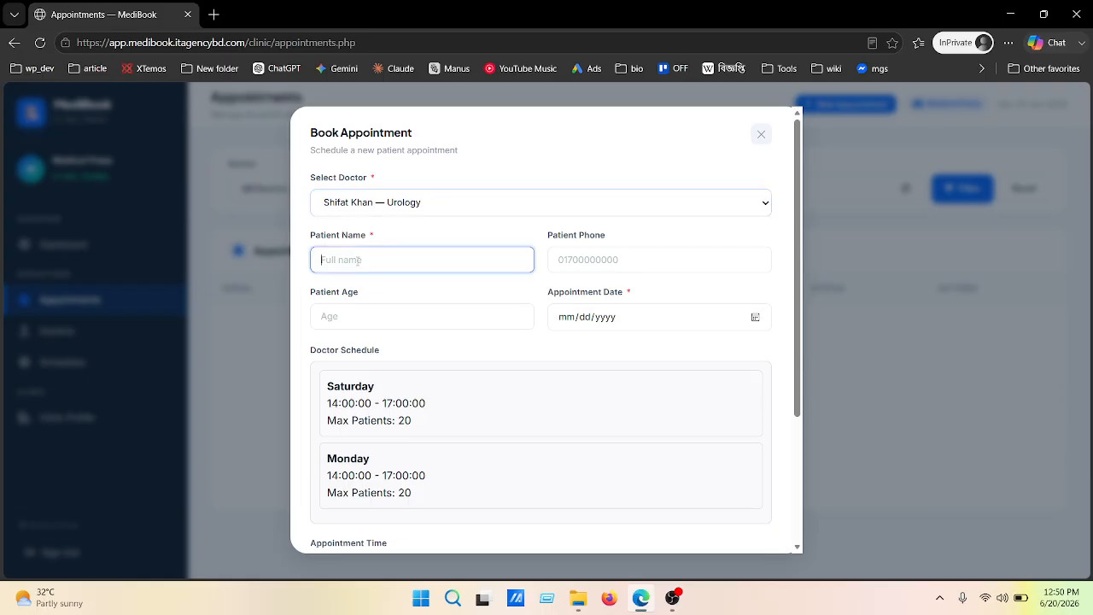
{"action": "left_click", "coordinate": [695, 159]}
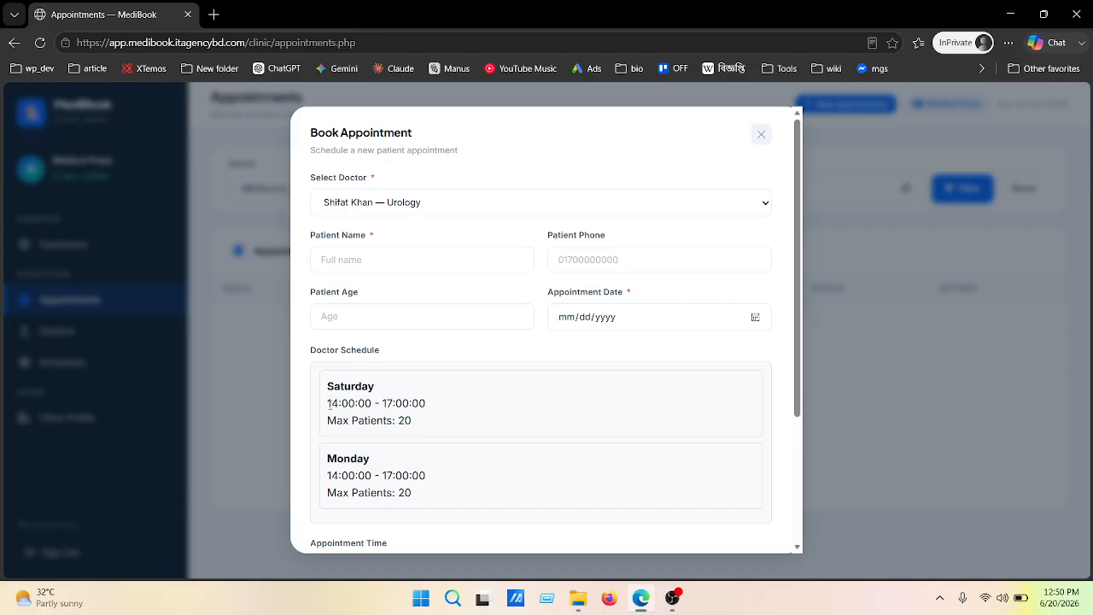
{"action": "scroll", "coordinate": [397, 400], "scroll_direction": "down", "scroll_amount": 2}
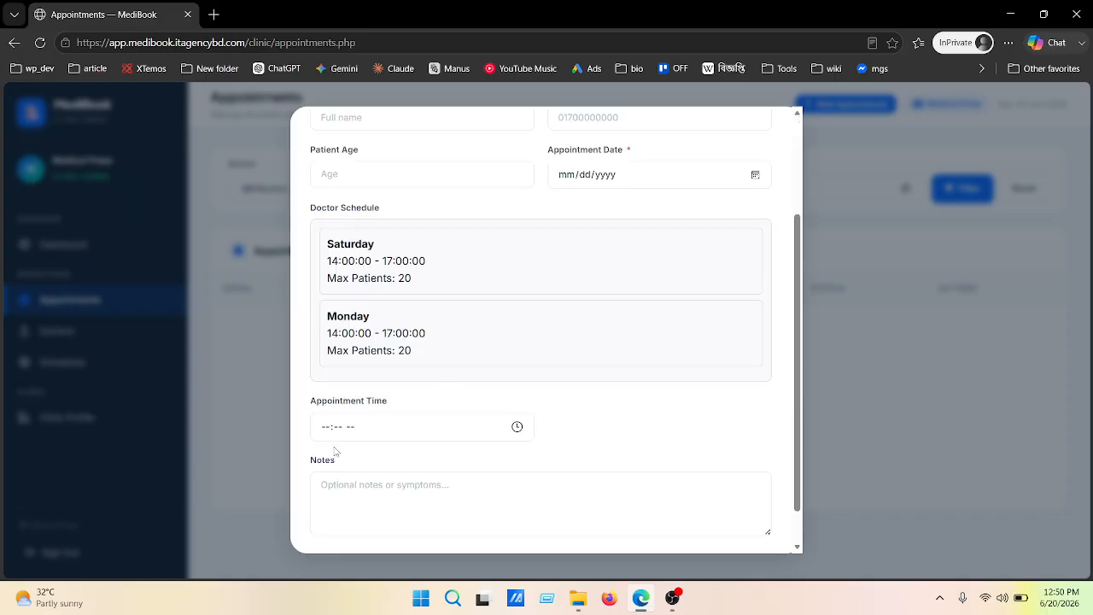
{"action": "scroll", "coordinate": [398, 444], "scroll_direction": "up", "scroll_amount": 2}
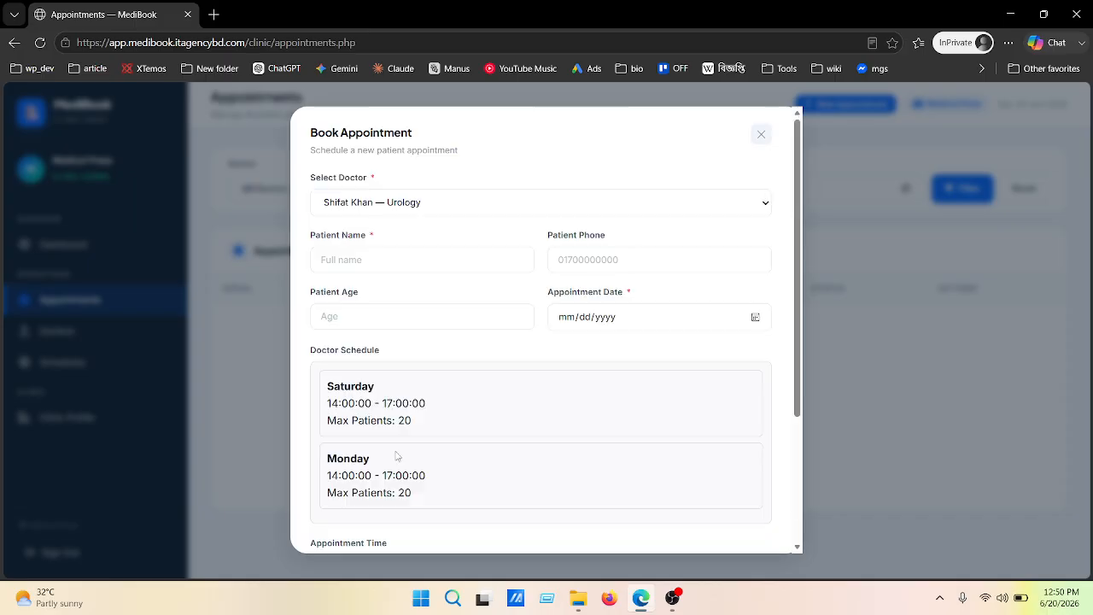
{"action": "left_click", "coordinate": [377, 261]}
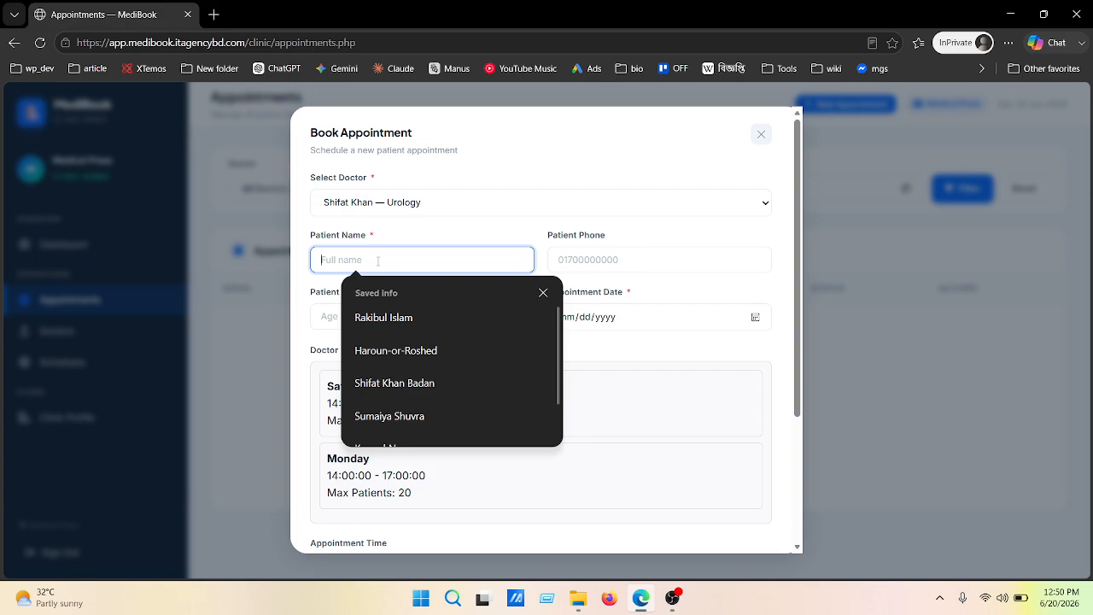
Fill in the patient's saved name, phone number and age 28
{"action": "left_click", "coordinate": [432, 317]}
{"action": "left_click", "coordinate": [600, 260]}
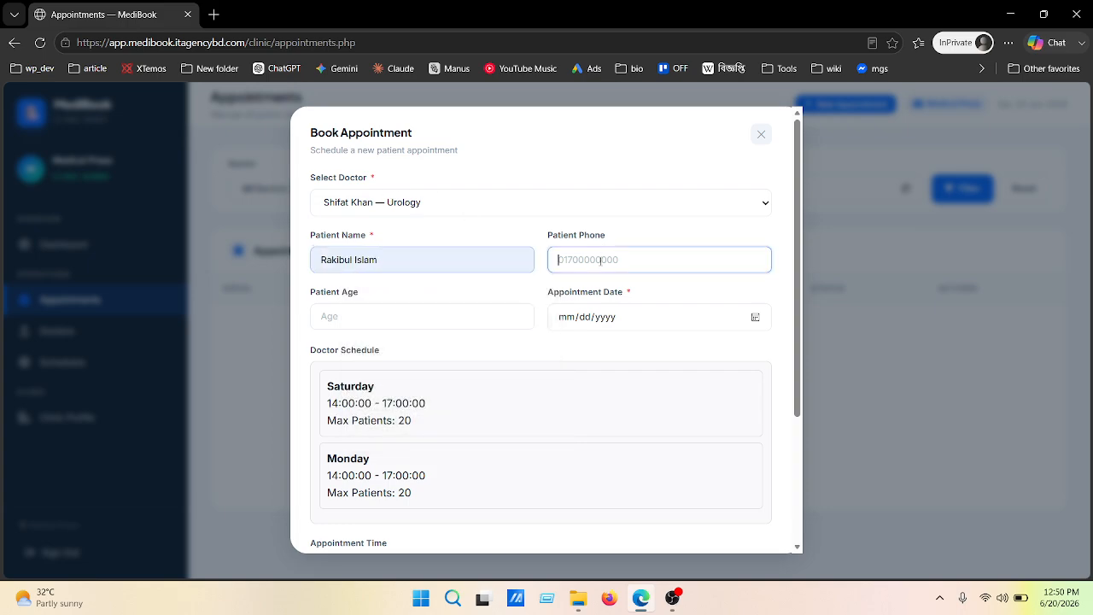
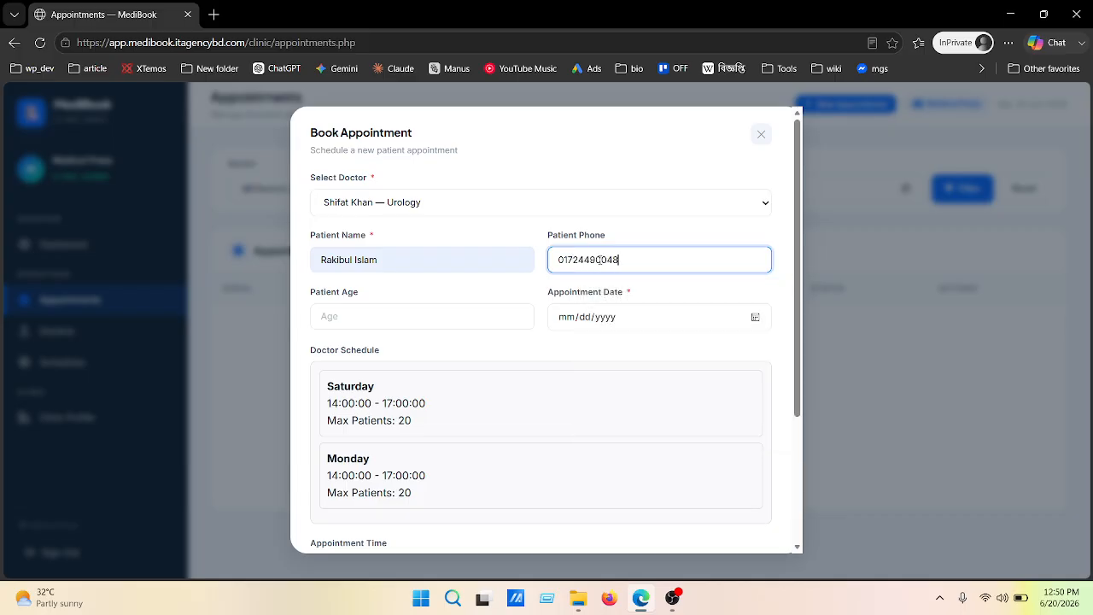
{"action": "left_click", "coordinate": [403, 316]}
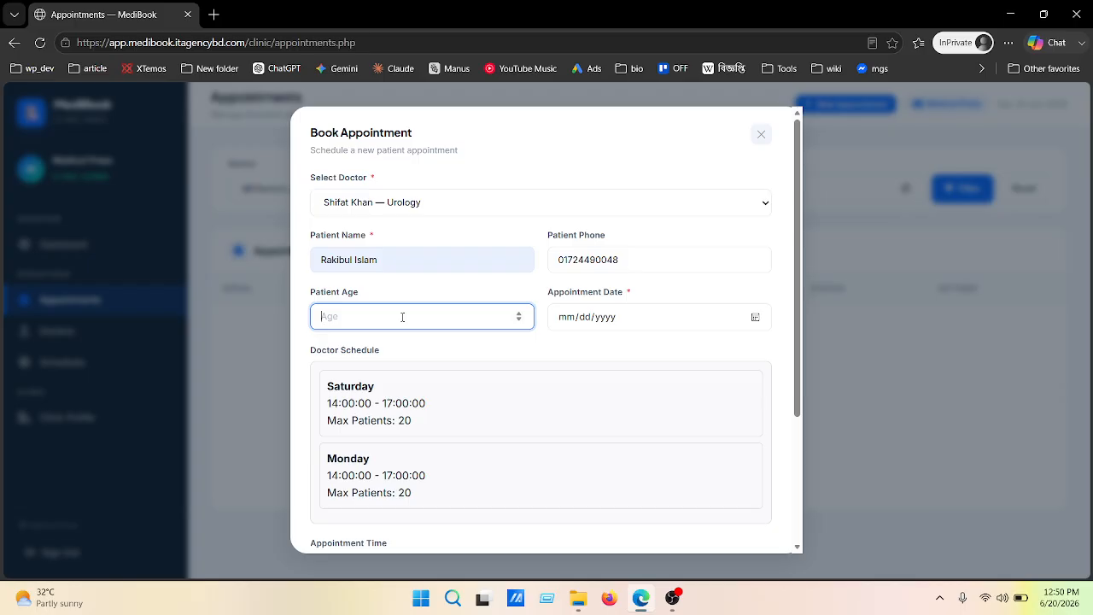
{"action": "type", "text": "28"}
Set the appointment to 06/20/2026 at 02:00 PM and book it
{"action": "left_click", "coordinate": [568, 319]}
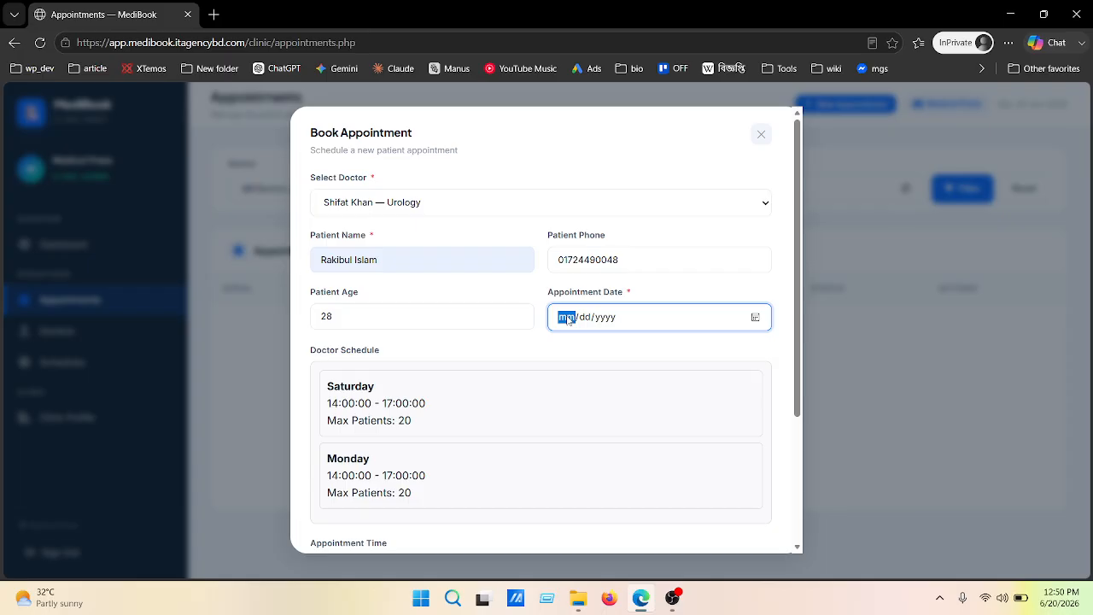
{"action": "type", "text": "06/"}
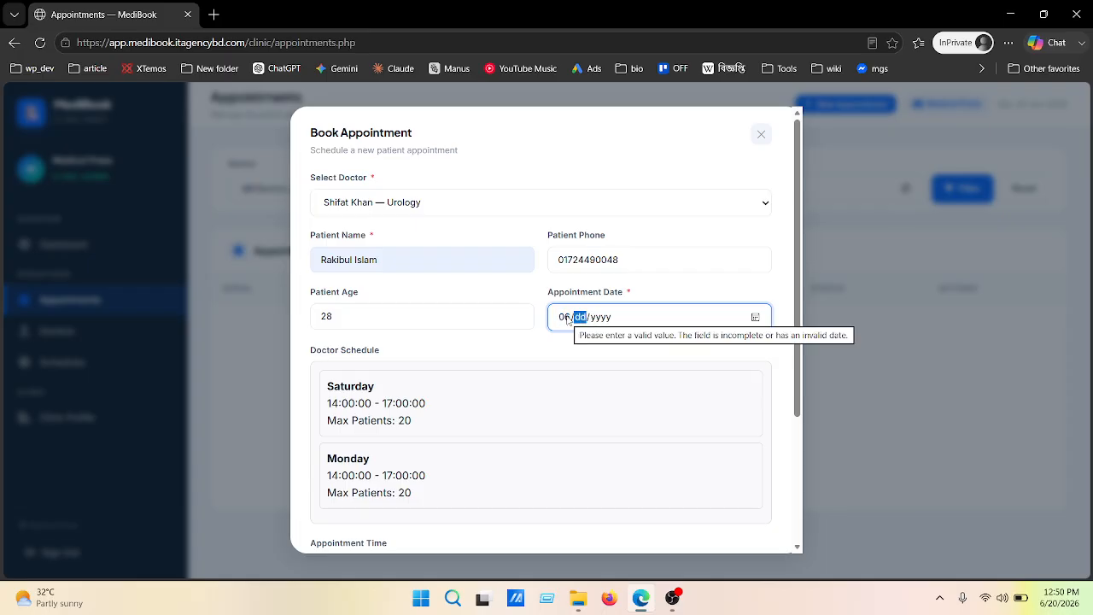
{"action": "type", "text": "20/"}
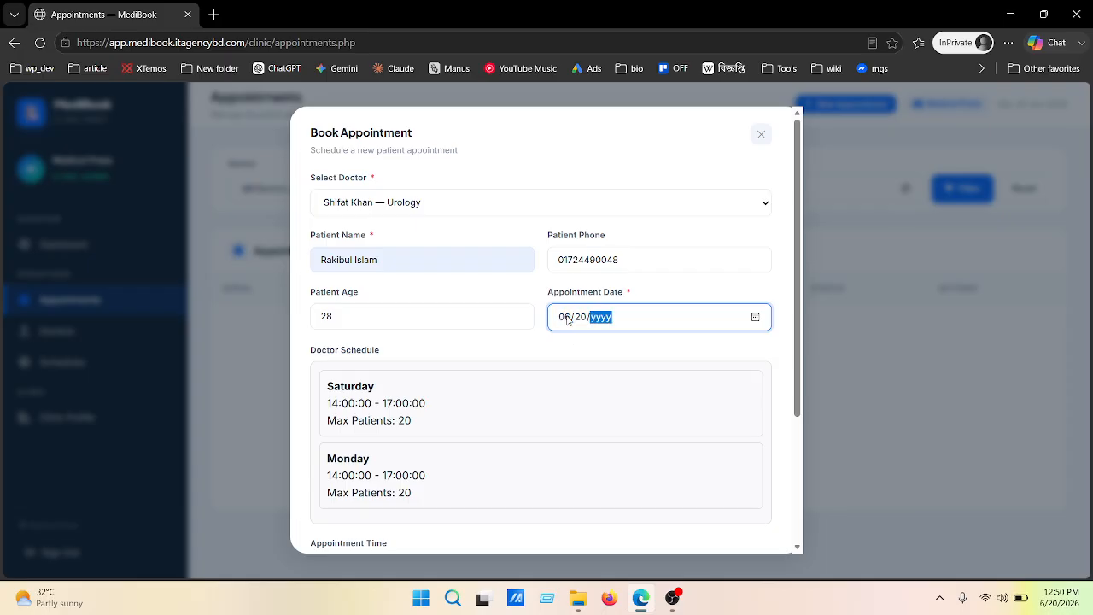
{"action": "type", "text": "2026"}
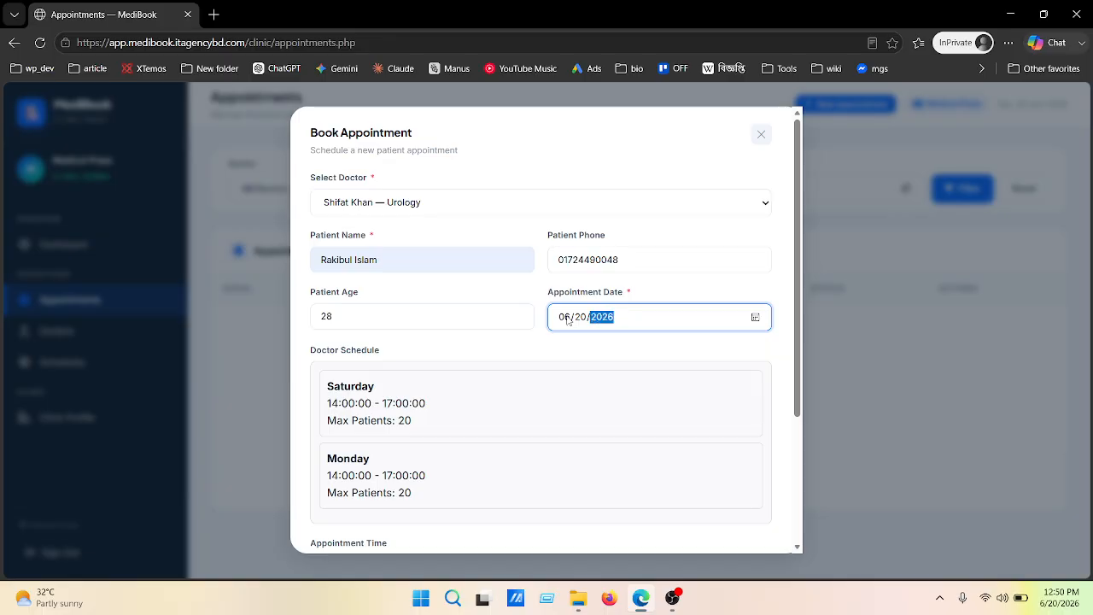
{"action": "scroll", "coordinate": [559, 316], "scroll_direction": "down", "scroll_amount": 1}
{"action": "scroll", "coordinate": [444, 341], "scroll_direction": "down", "scroll_amount": 2}
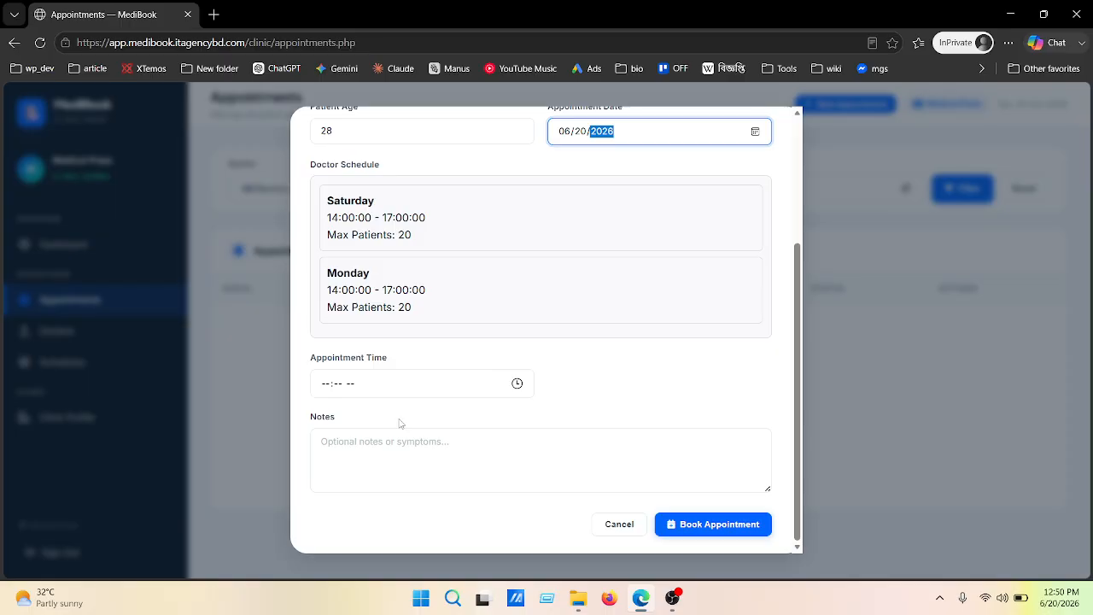
{"action": "left_click", "coordinate": [519, 384]}
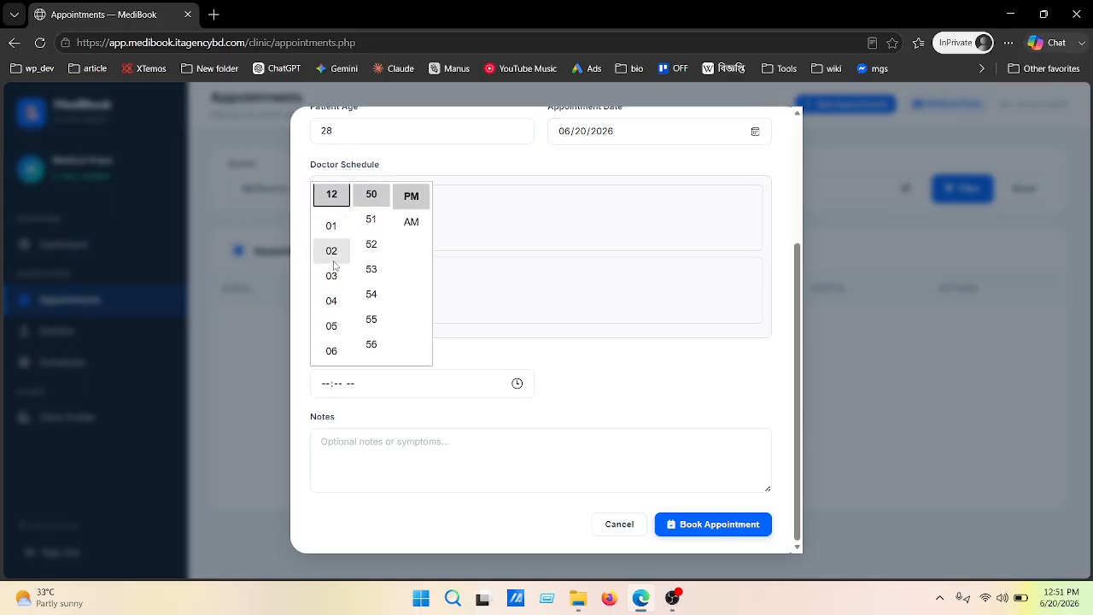
{"action": "left_click", "coordinate": [331, 251]}
{"action": "scroll", "coordinate": [332, 257], "scroll_direction": "up", "scroll_amount": 4}
{"action": "scroll", "coordinate": [370, 256], "scroll_direction": "up", "scroll_amount": 13}
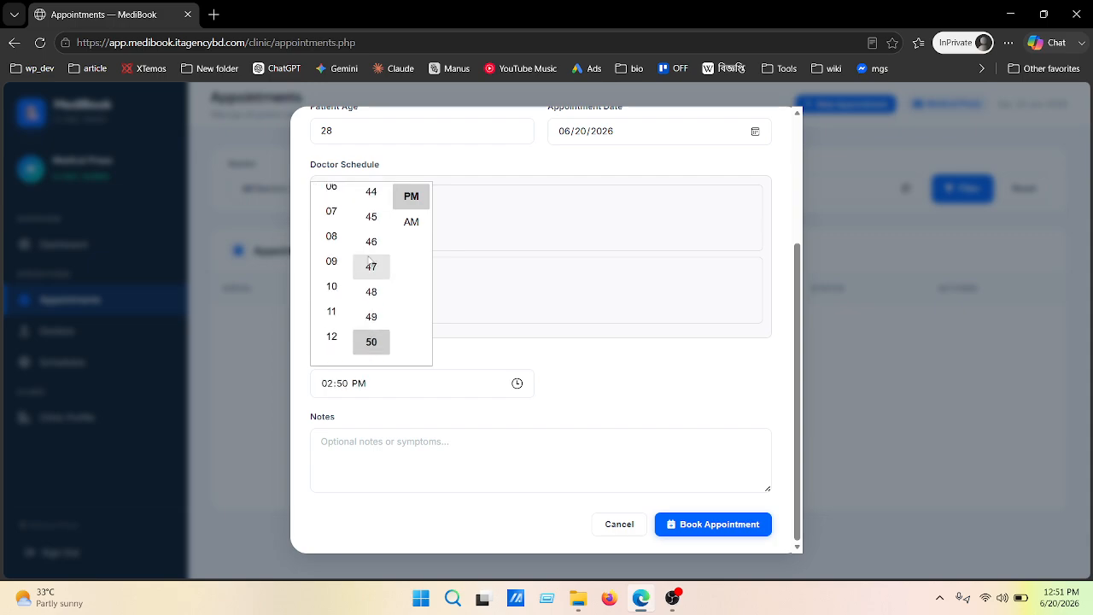
{"action": "left_click", "coordinate": [345, 385]}
{"action": "type", "text": "00"}
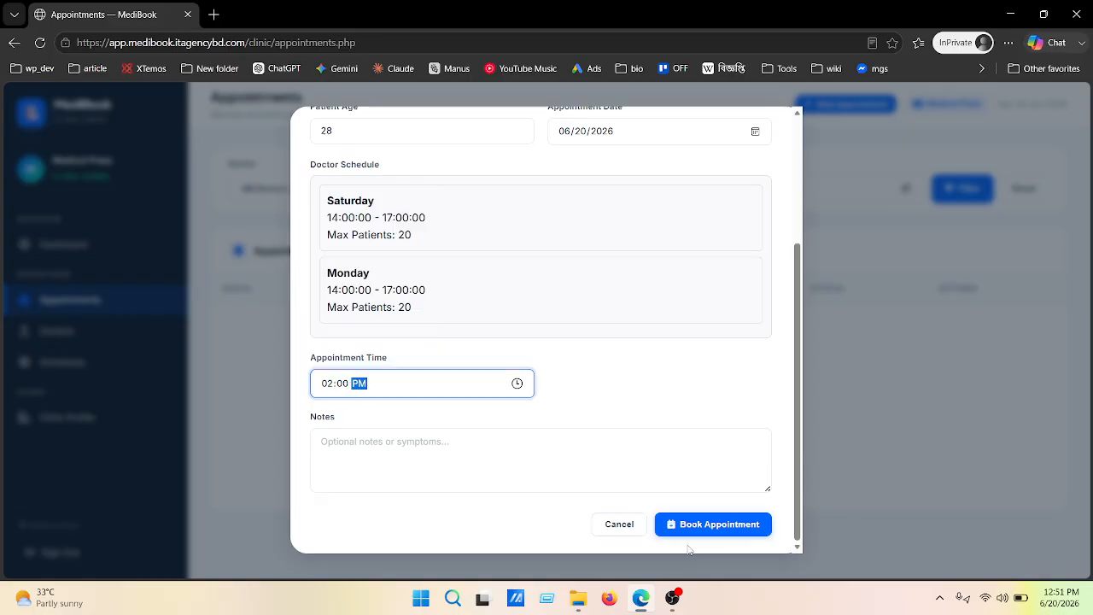
{"action": "left_click", "coordinate": [712, 528]}
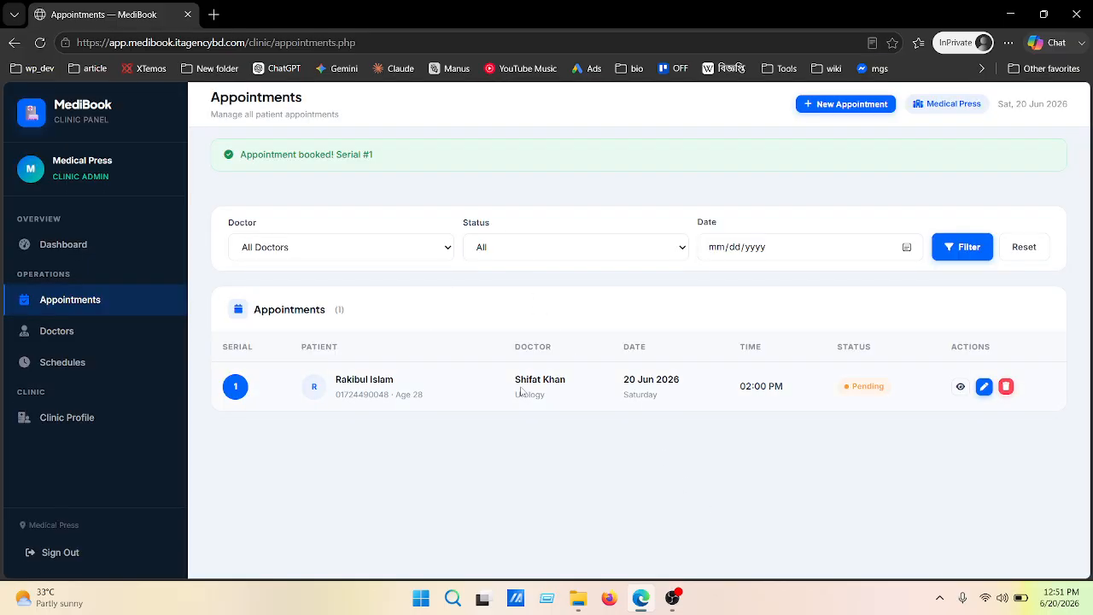
{"action": "left_click_drag", "start_coordinate": [516, 384], "coordinate": [568, 381]}
{"action": "left_click", "coordinate": [389, 517]}
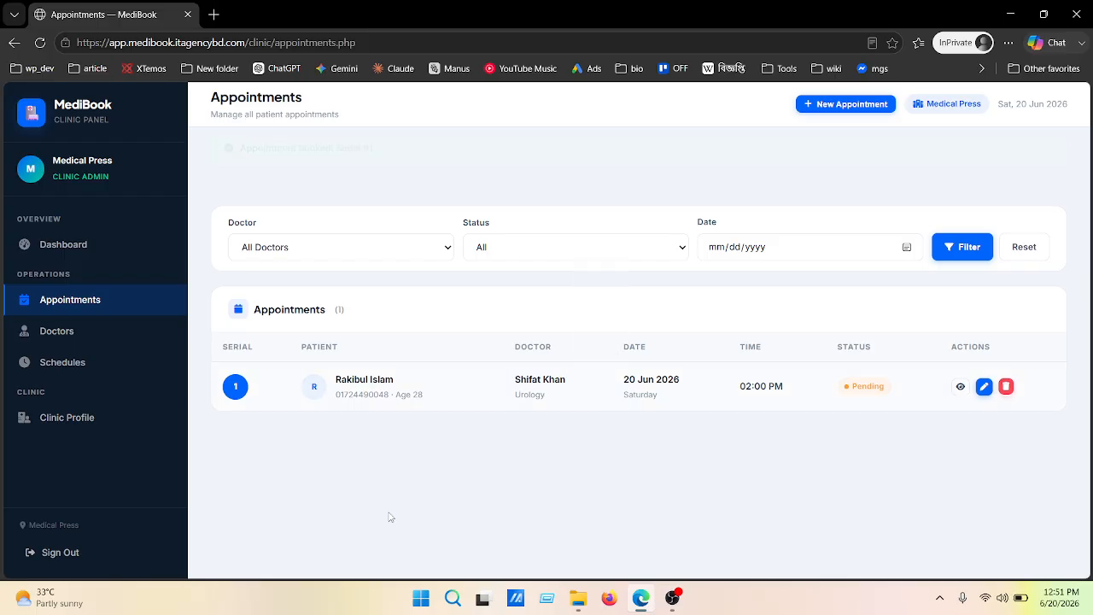
{"action": "left_click_drag", "start_coordinate": [337, 340], "coordinate": [403, 333]}
{"action": "left_click", "coordinate": [375, 445]}
{"action": "left_click_drag", "start_coordinate": [512, 334], "coordinate": [573, 339]}
{"action": "left_click", "coordinate": [519, 441]}
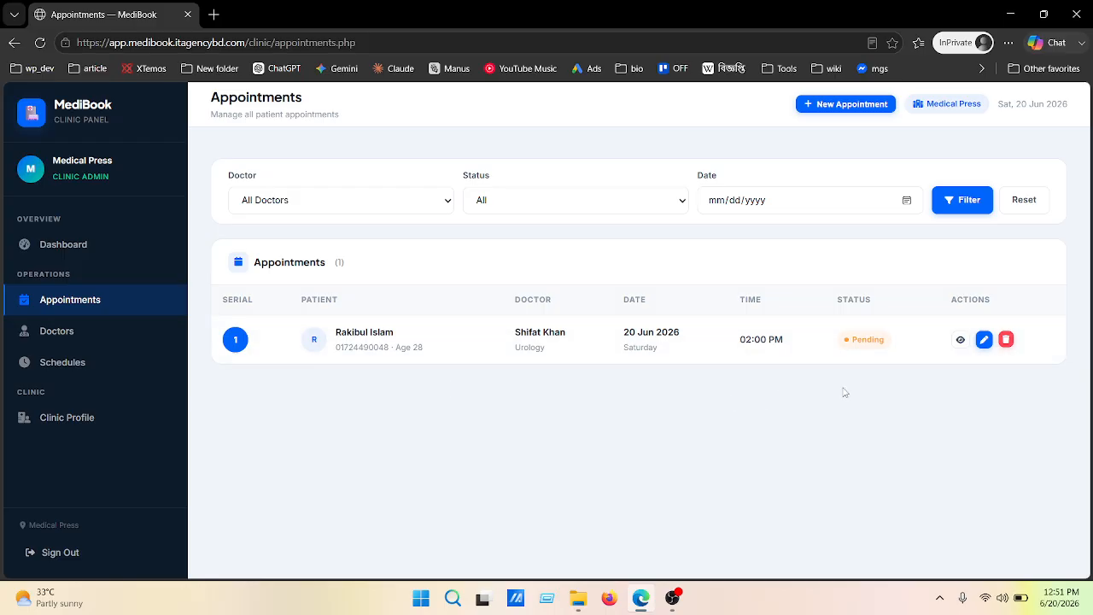
Change the Serial 1 Urology appointment's status to Completed and save
{"action": "left_click", "coordinate": [983, 340]}
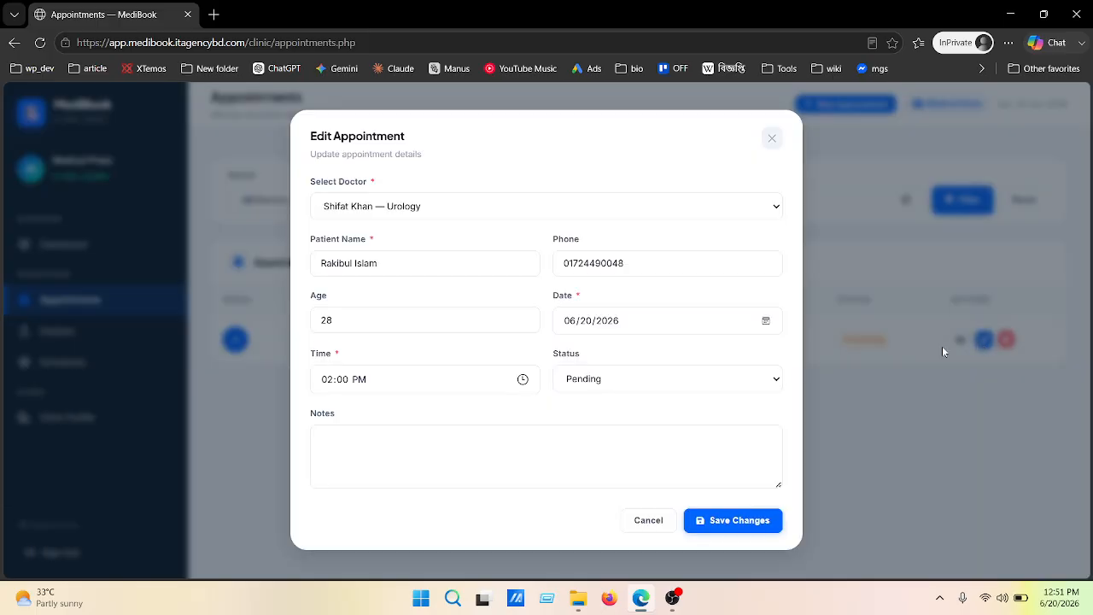
{"action": "left_click", "coordinate": [687, 376]}
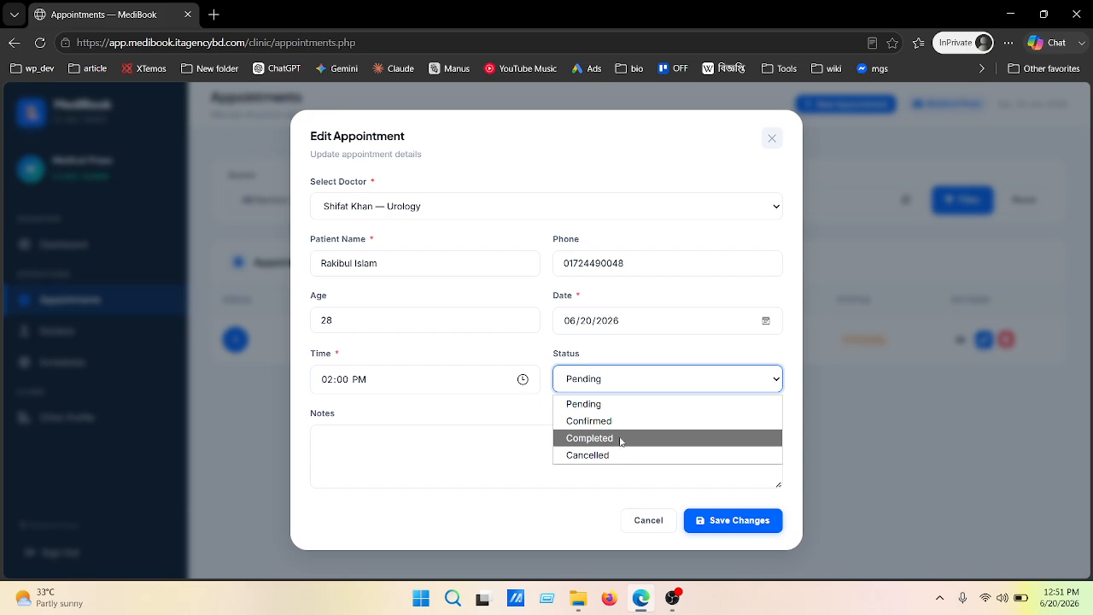
{"action": "left_click", "coordinate": [621, 439]}
{"action": "left_click", "coordinate": [710, 520]}
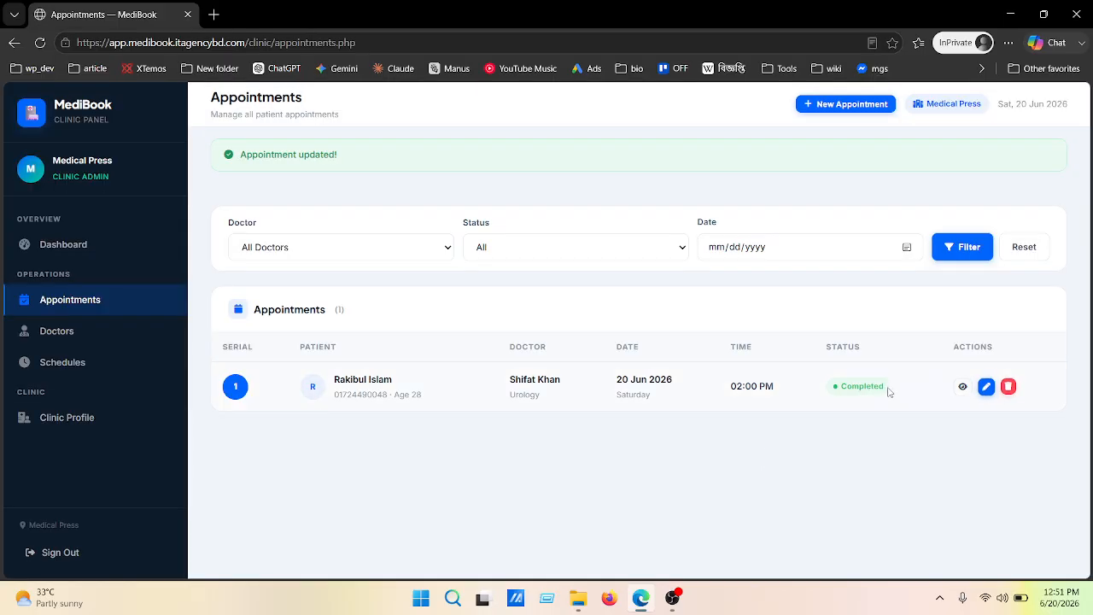
{"action": "double_click", "coordinate": [829, 391]}
{"action": "left_click", "coordinate": [825, 446]}
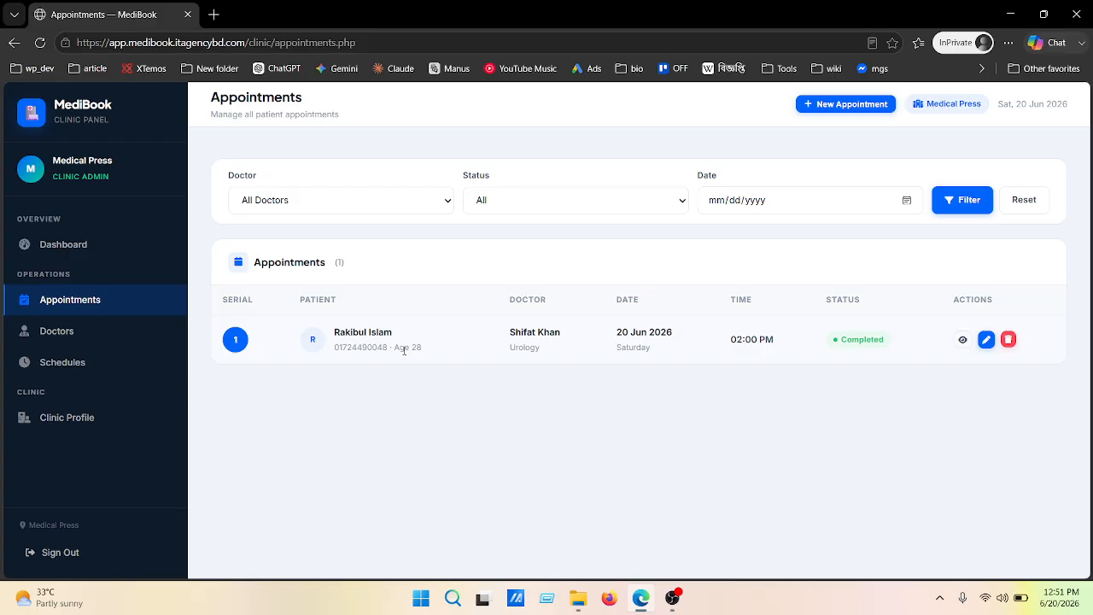
View the Dashboard's counts: 1 completed, 0 pending, plus Today's Appointments
{"action": "left_click", "coordinate": [28, 248]}
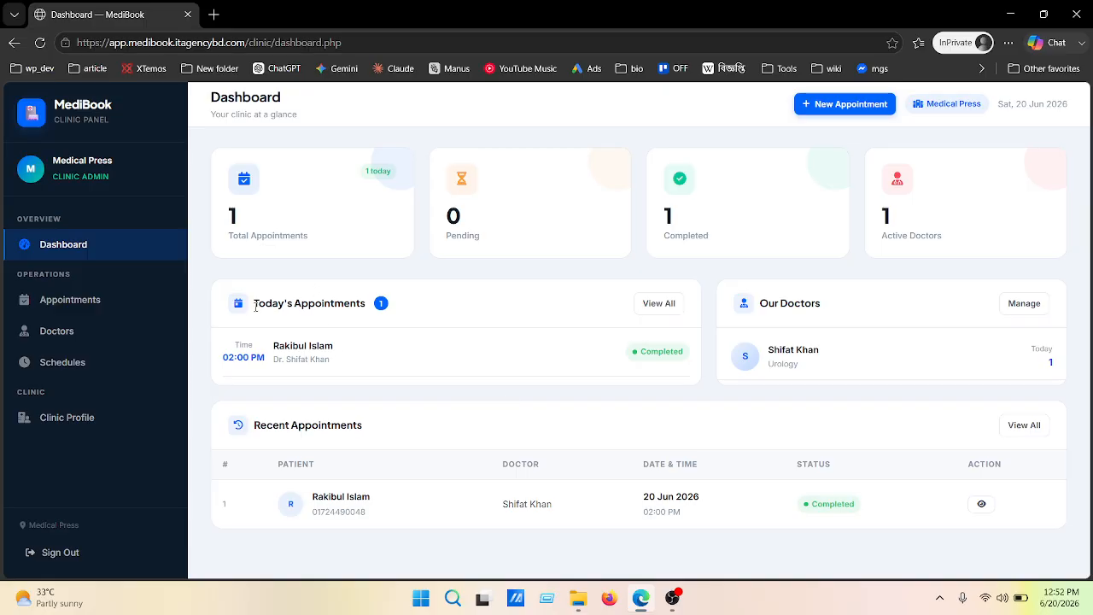
{"action": "left_click_drag", "start_coordinate": [256, 307], "coordinate": [398, 307]}
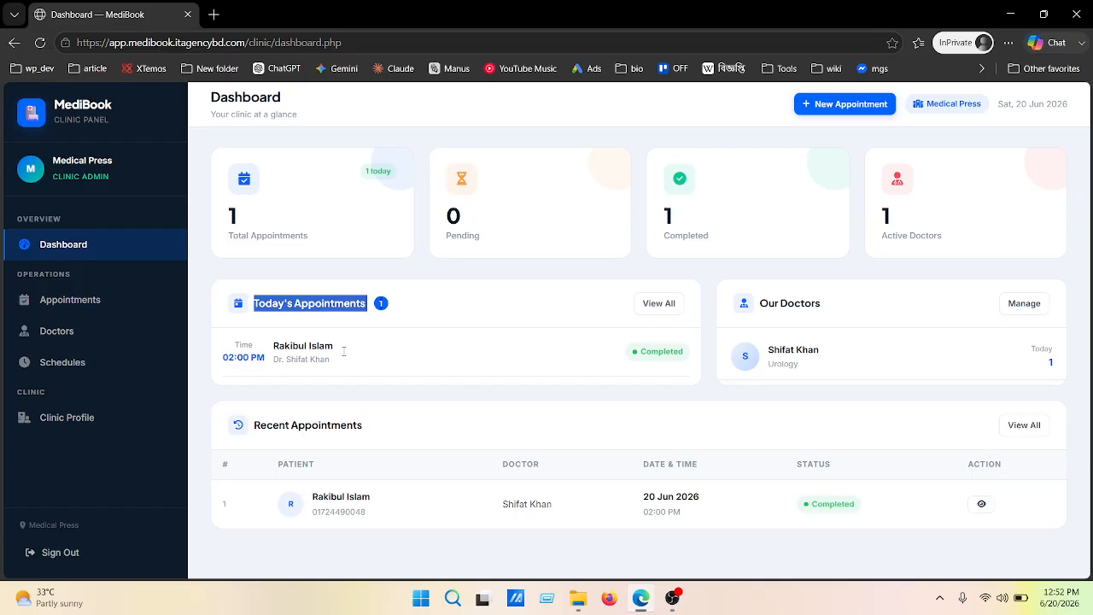